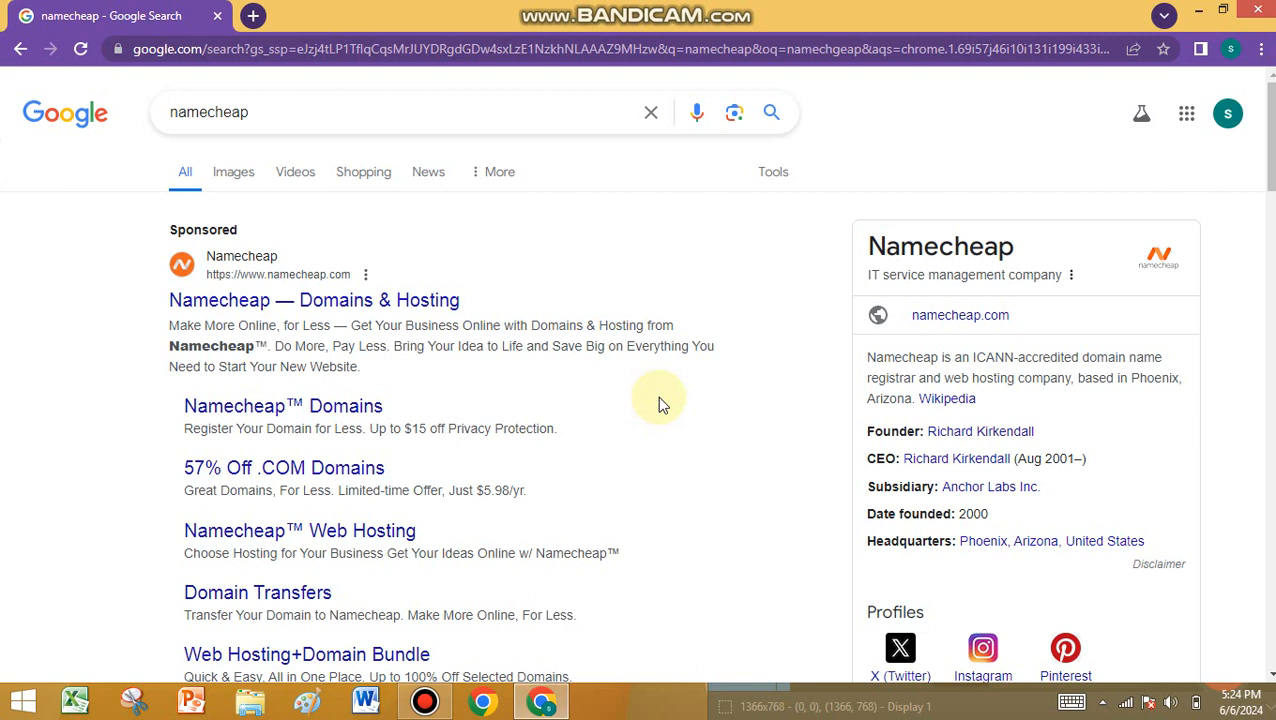
- Open Namecheap from the sponsored result and go from the SIGN IN menu to SIGN UP
{"action": "left_click", "coordinate": [286, 310]}
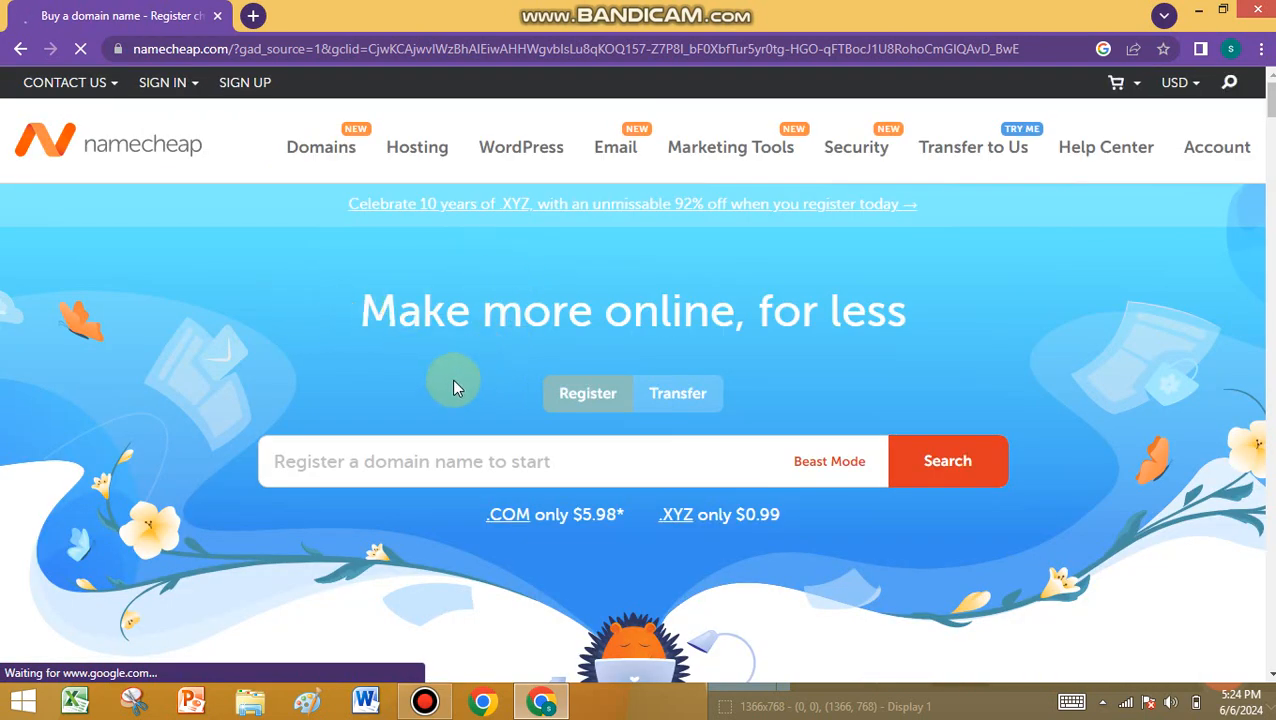
{"action": "left_click", "coordinate": [195, 98]}
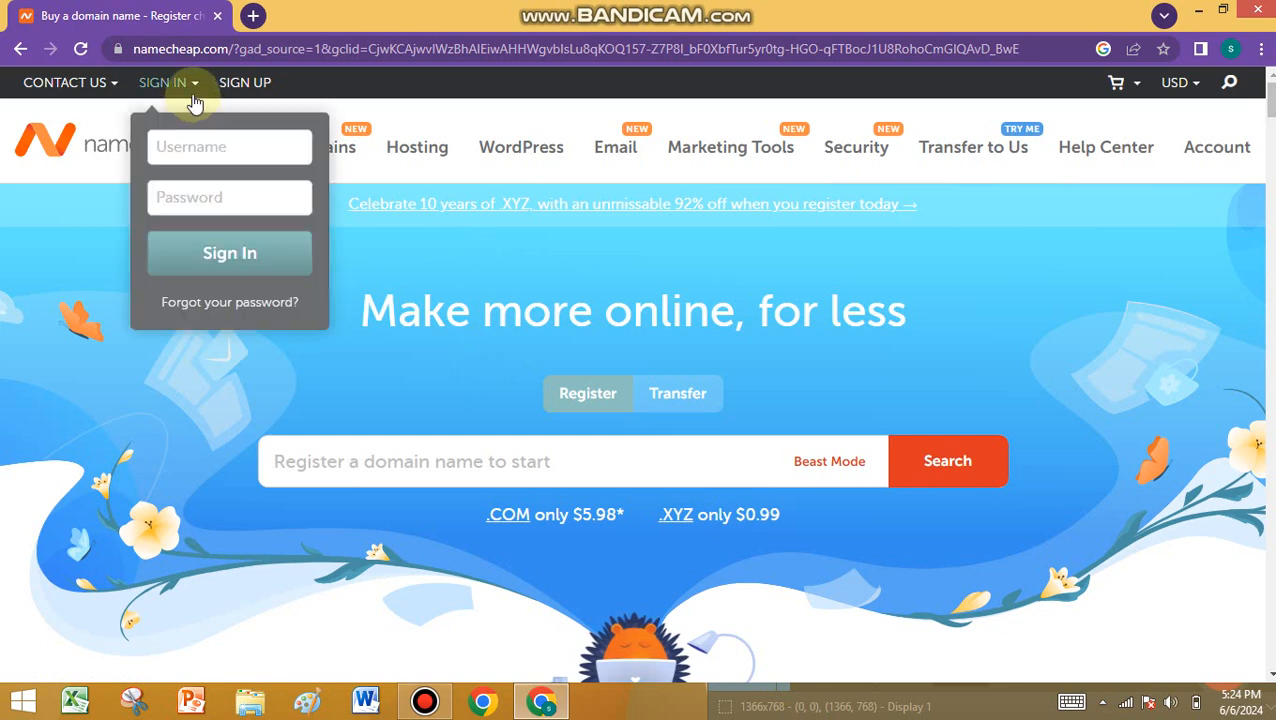
{"action": "left_click", "coordinate": [244, 86]}
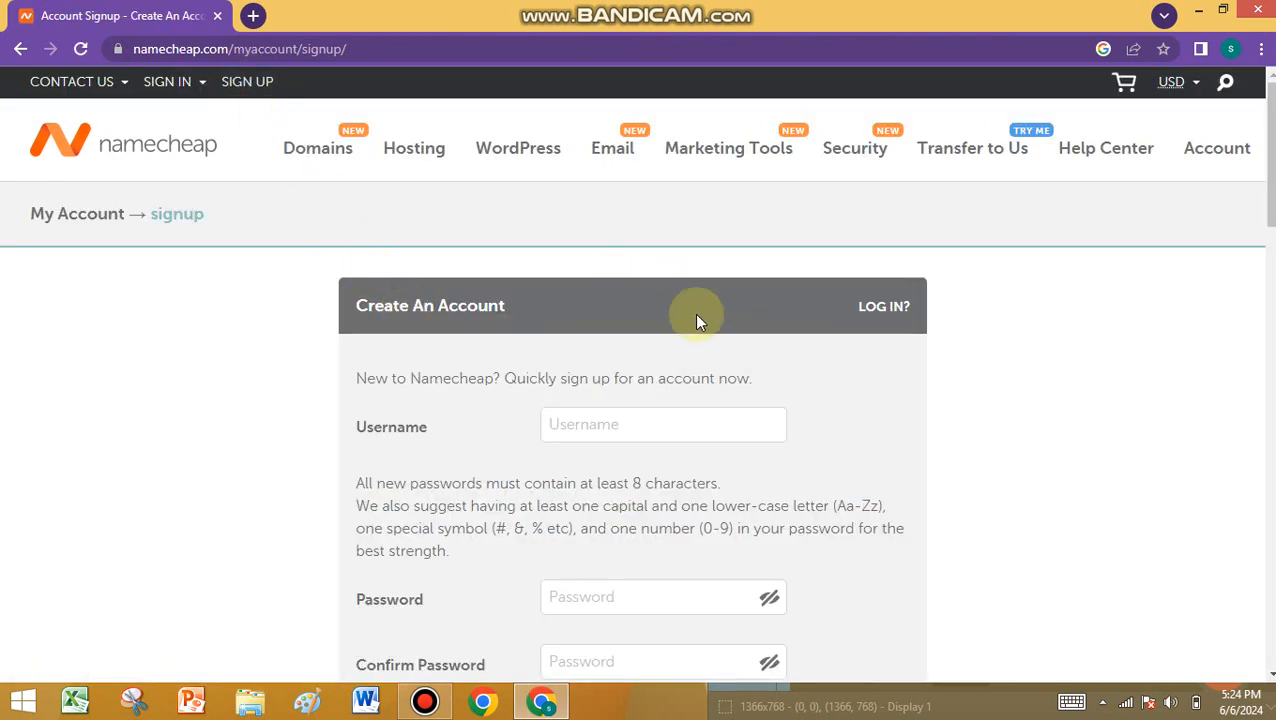
- Enter the chosen account username in the signup form
{"action": "scroll", "coordinate": [729, 316], "scroll_direction": "down", "scroll_amount": 3}
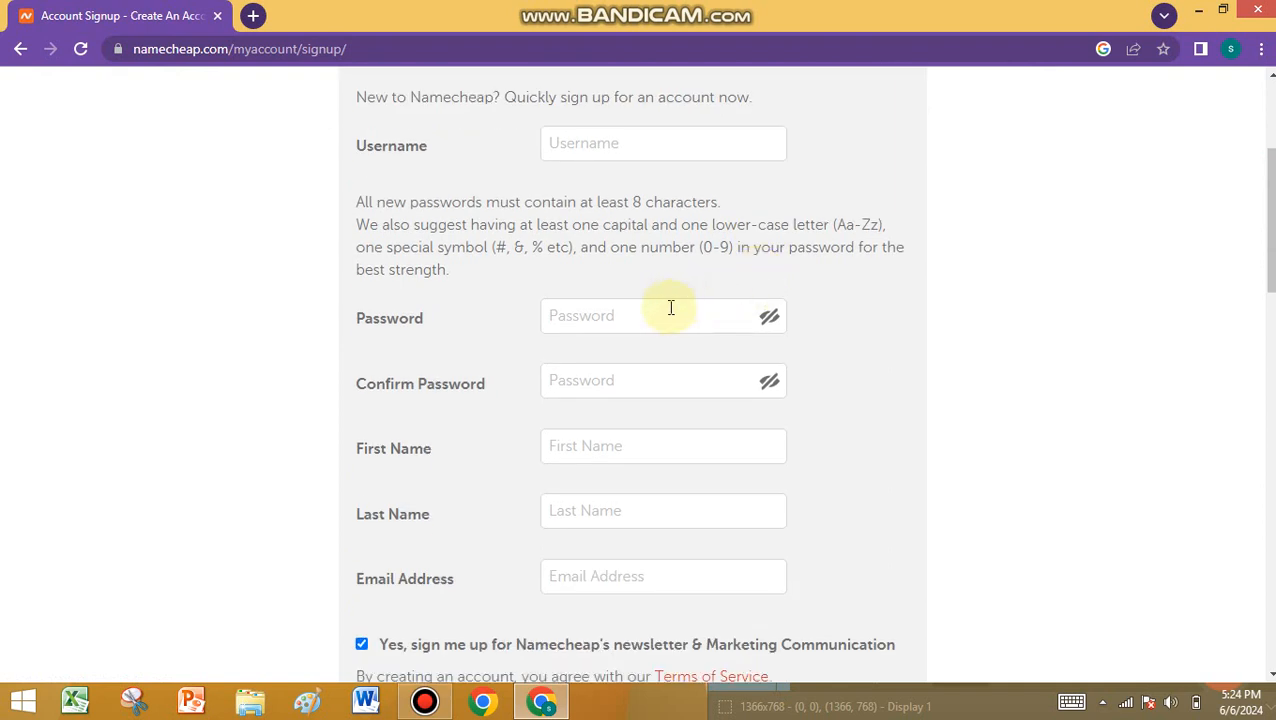
{"action": "left_click", "coordinate": [572, 143]}
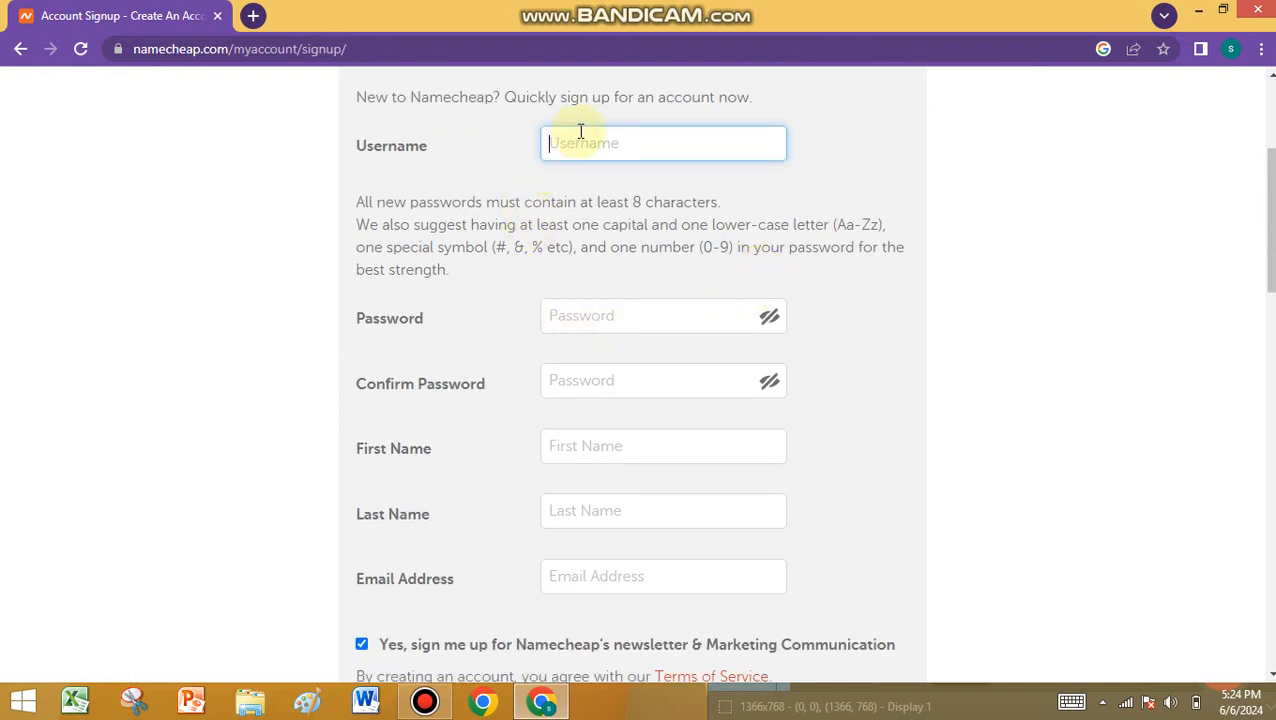
{"action": "type", "text": "kainat93abc"}
- Enter a password of at least eight characters and a matching password confirmation
{"action": "left_click", "coordinate": [590, 315]}
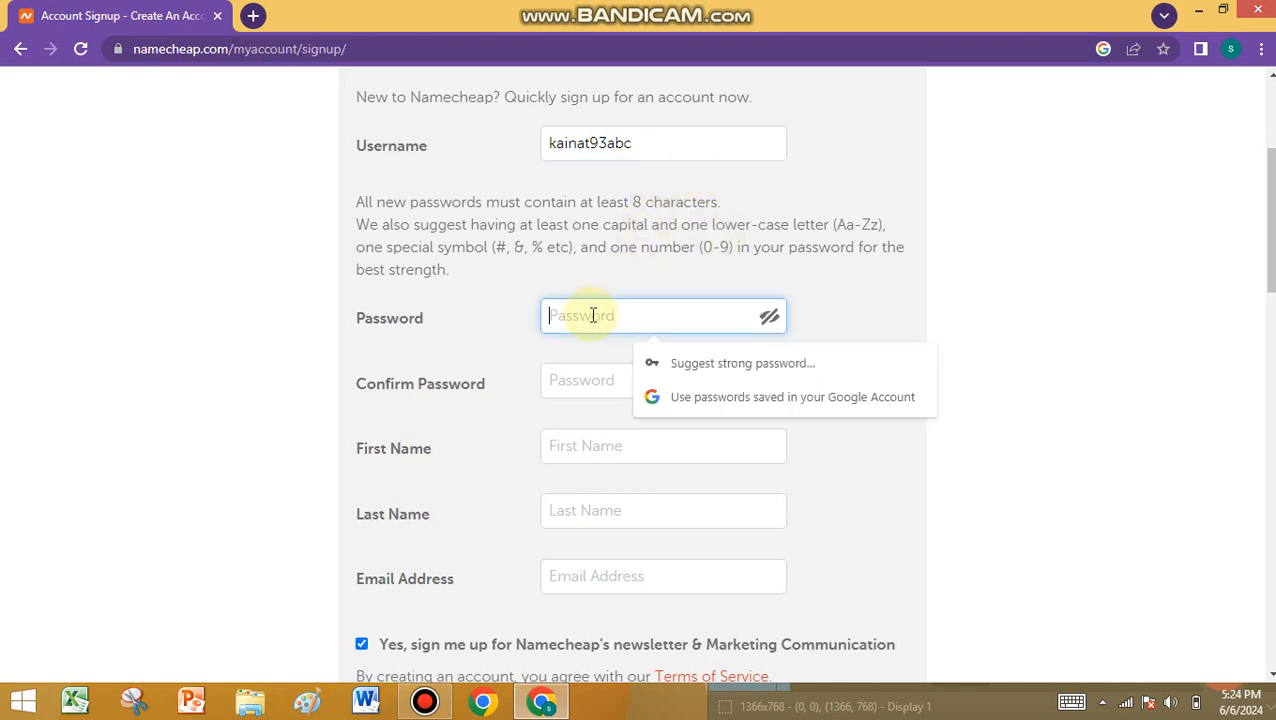
{"action": "type", "text": "•••••"}
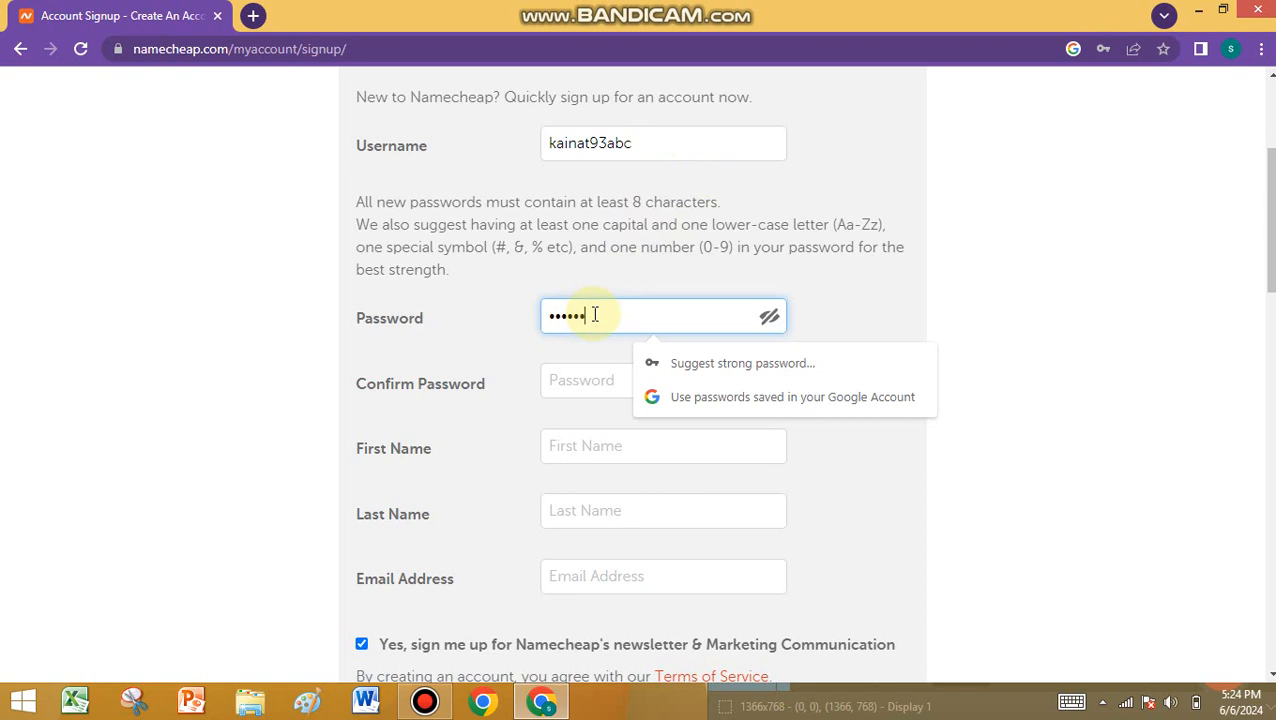
{"action": "type", "text": "•"}
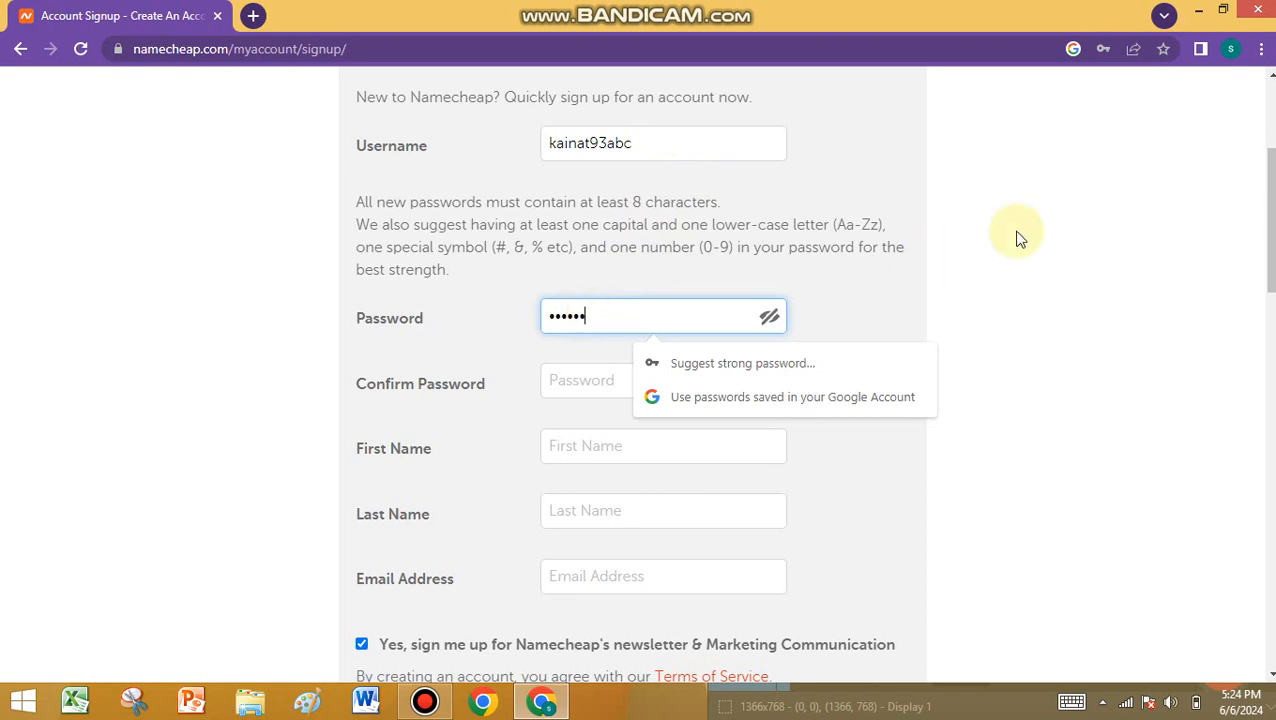
{"action": "left_click", "coordinate": [597, 383]}
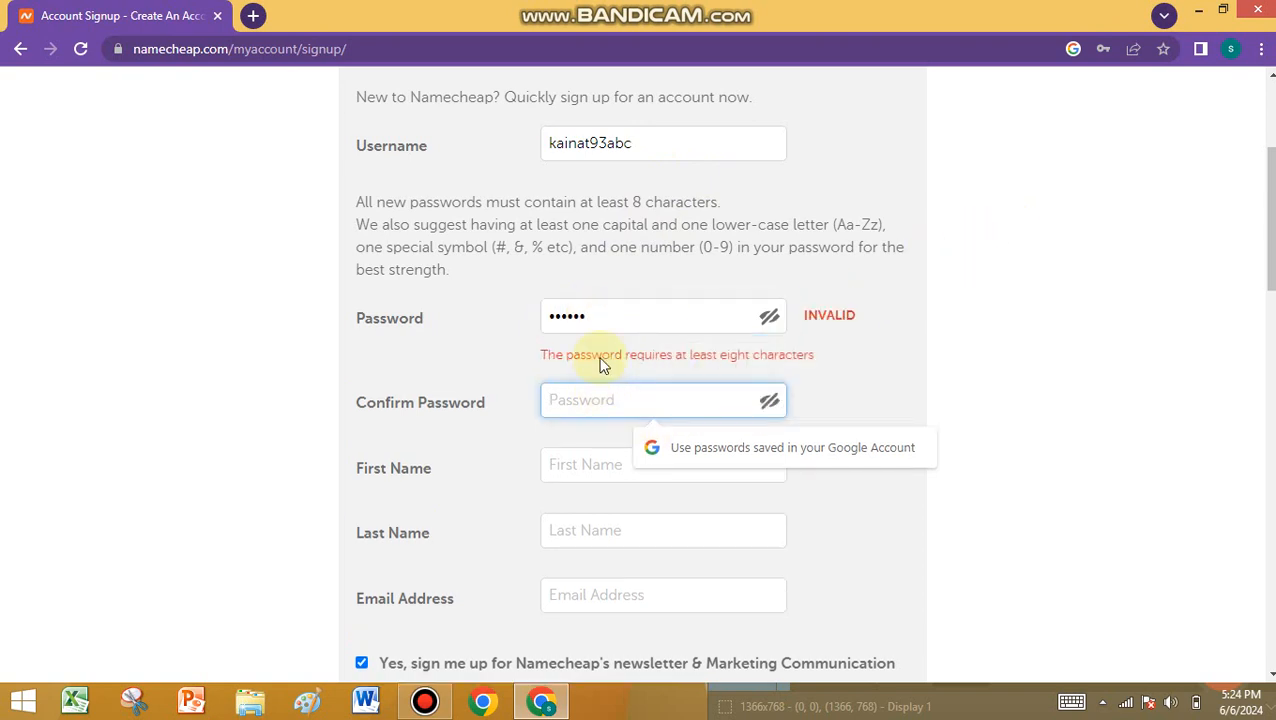
{"action": "left_click", "coordinate": [611, 323]}
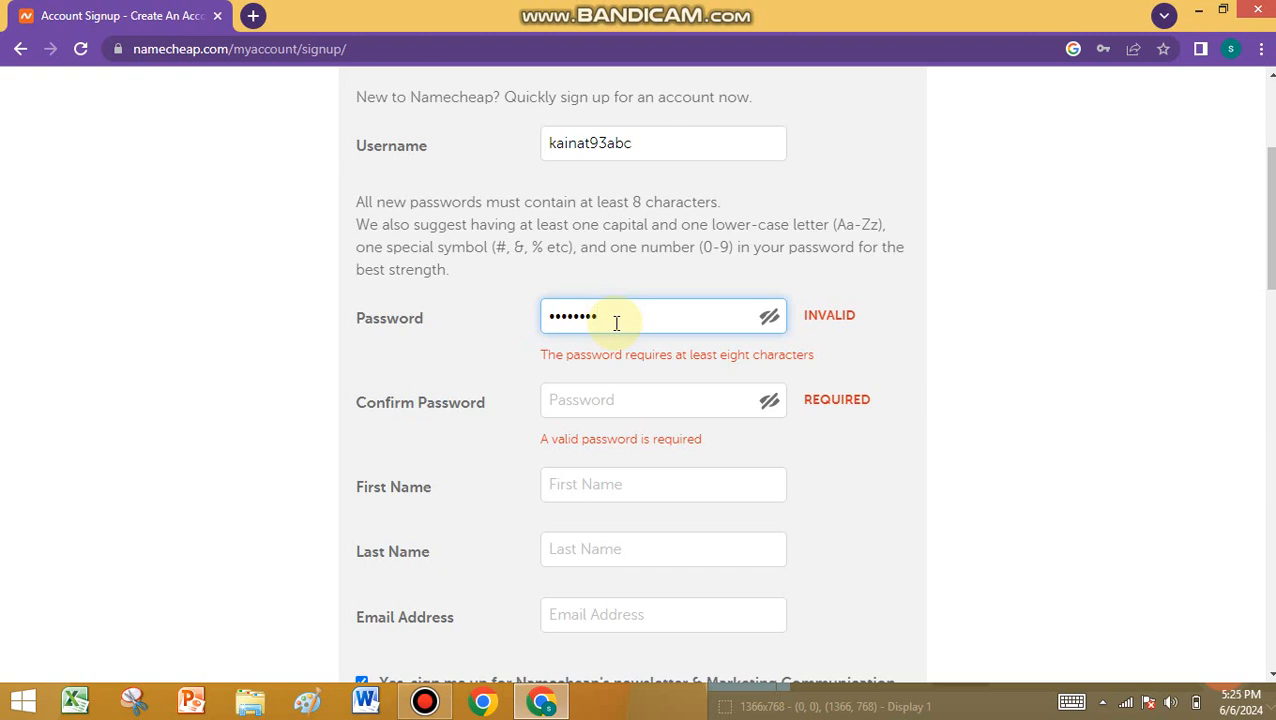
{"action": "left_click", "coordinate": [597, 405]}
{"action": "type", "text": "•••"}
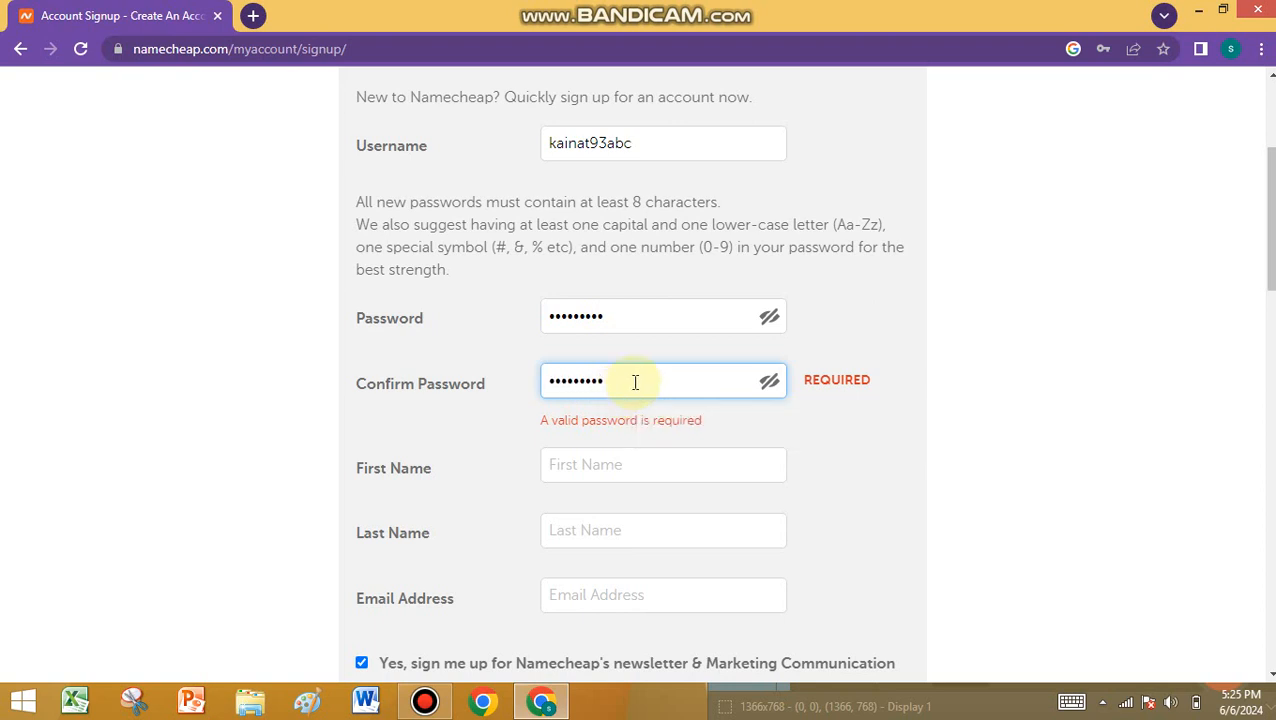
{"action": "left_click", "coordinate": [1046, 362]}
- Enter the account holder's first name and last name
{"action": "scroll", "coordinate": [770, 390], "scroll_direction": "down", "scroll_amount": 1}
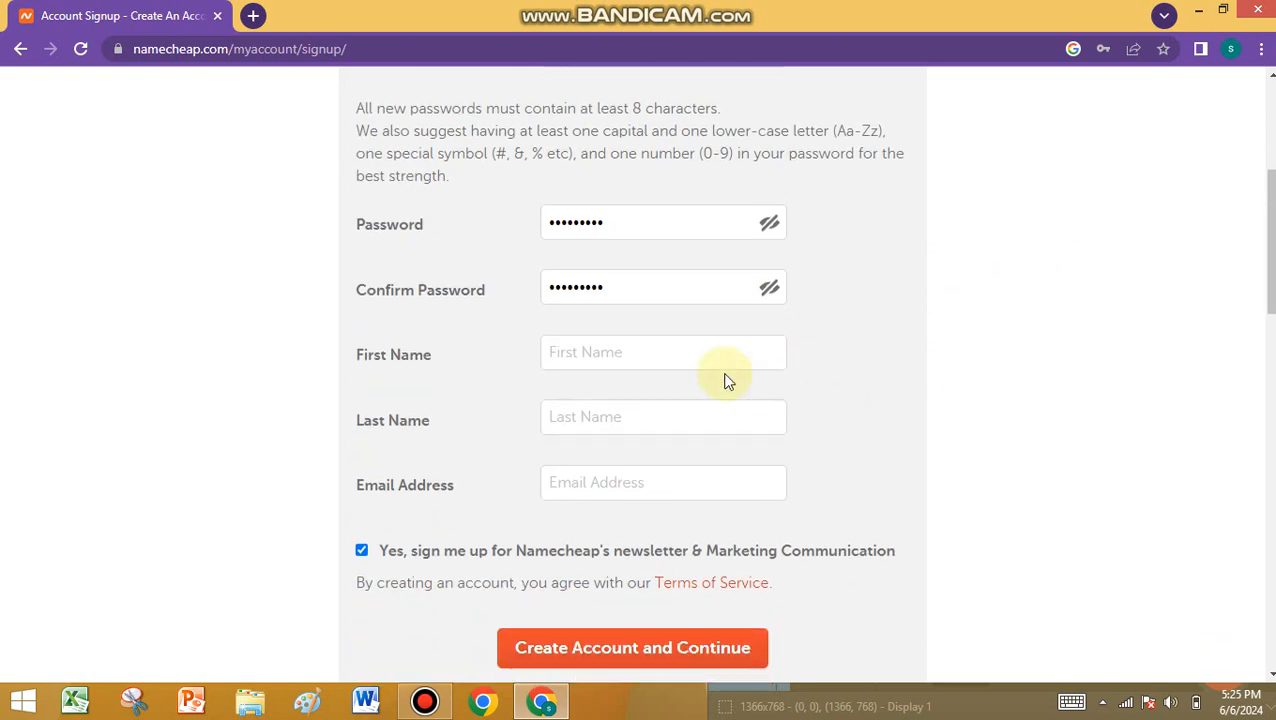
{"action": "left_click", "coordinate": [577, 352]}
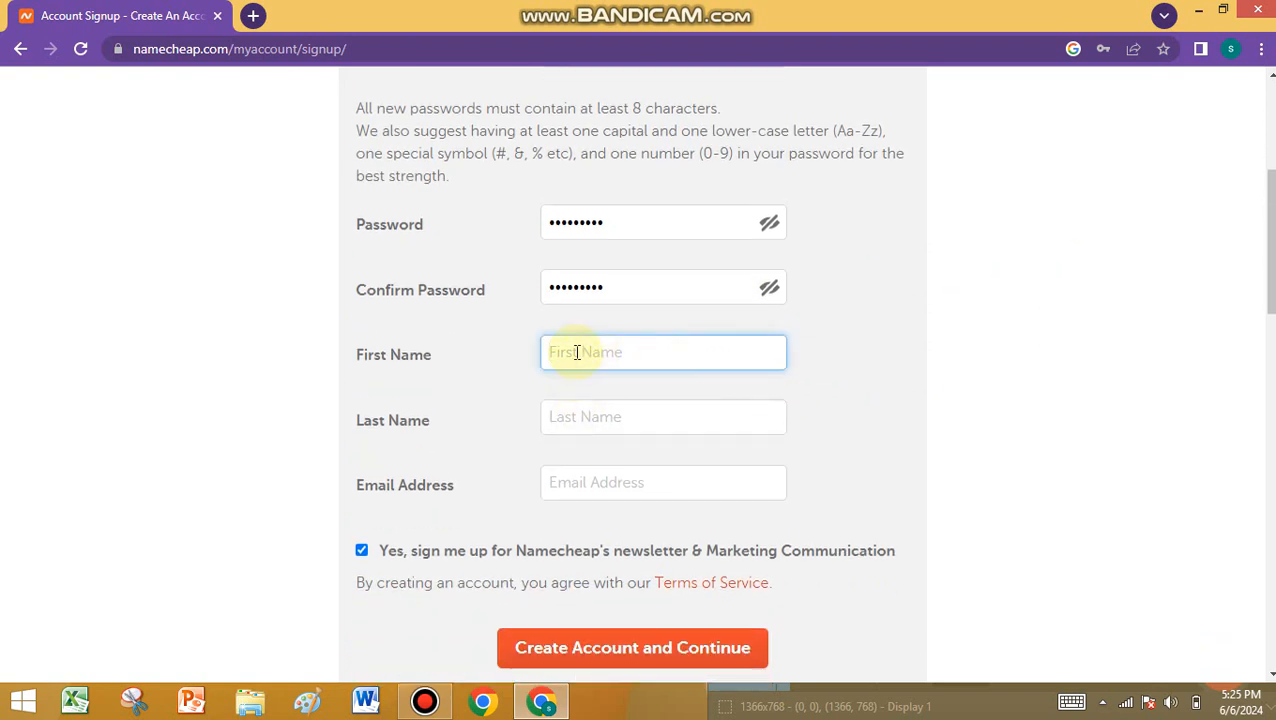
{"action": "left_click", "coordinate": [580, 431]}
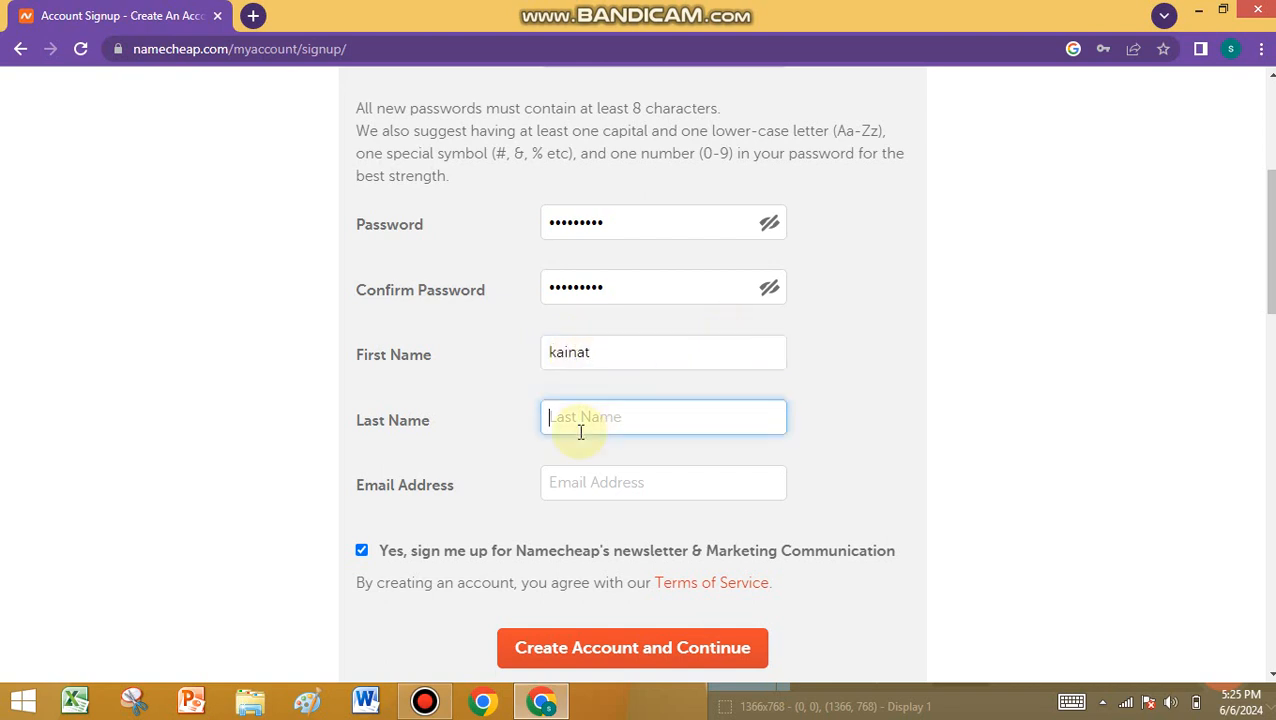
- Fill in the e-mail address and submit with Create Account and Continue
{"action": "left_click", "coordinate": [605, 490]}
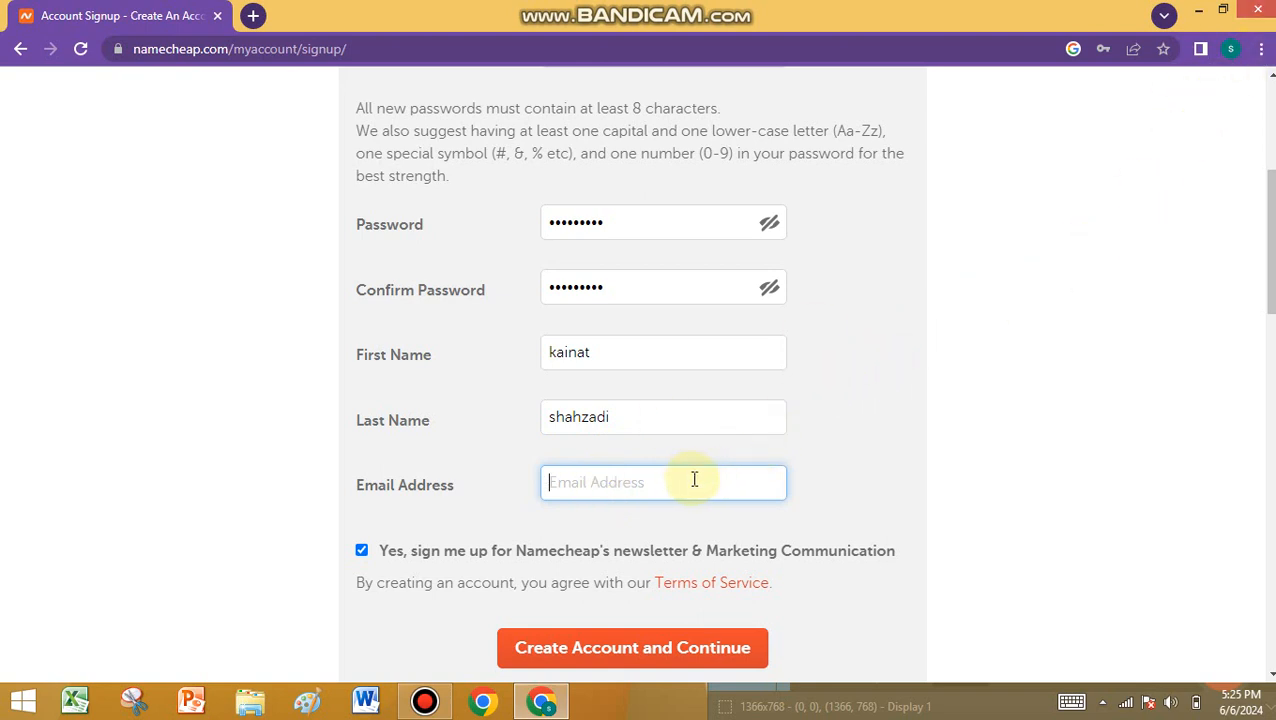
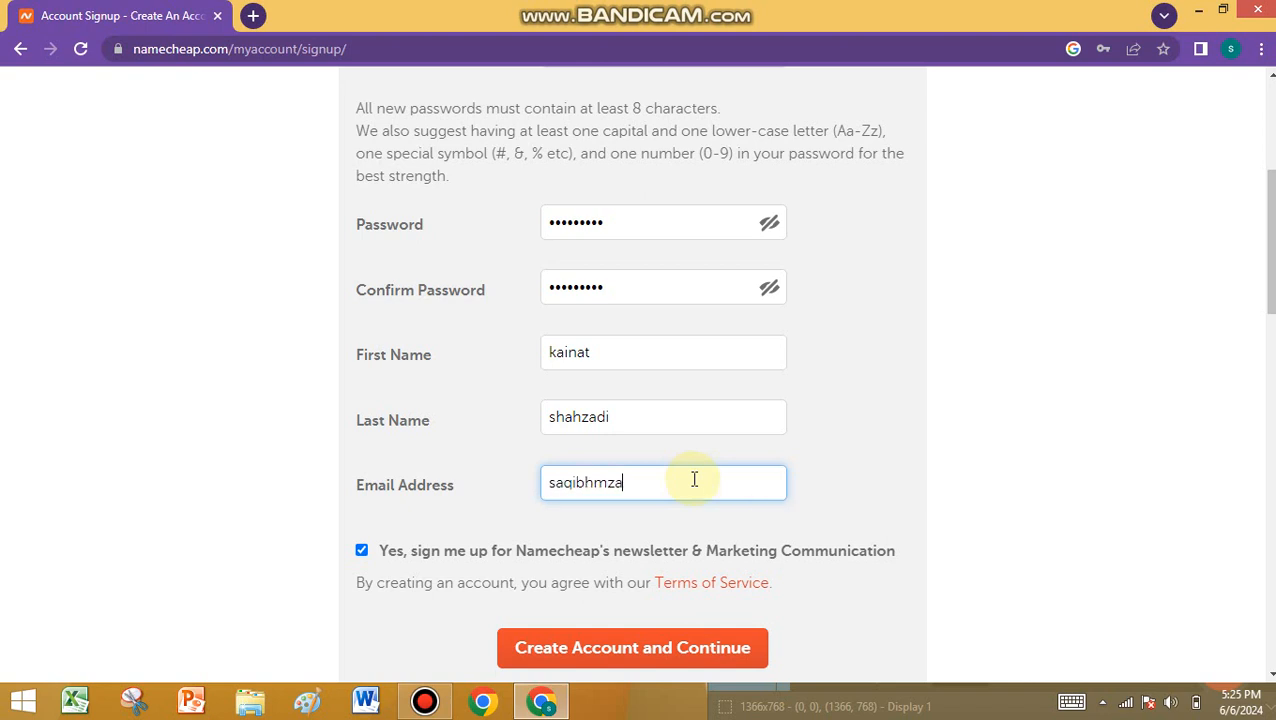
{"action": "scroll", "coordinate": [708, 440], "scroll_direction": "down", "scroll_amount": 2}
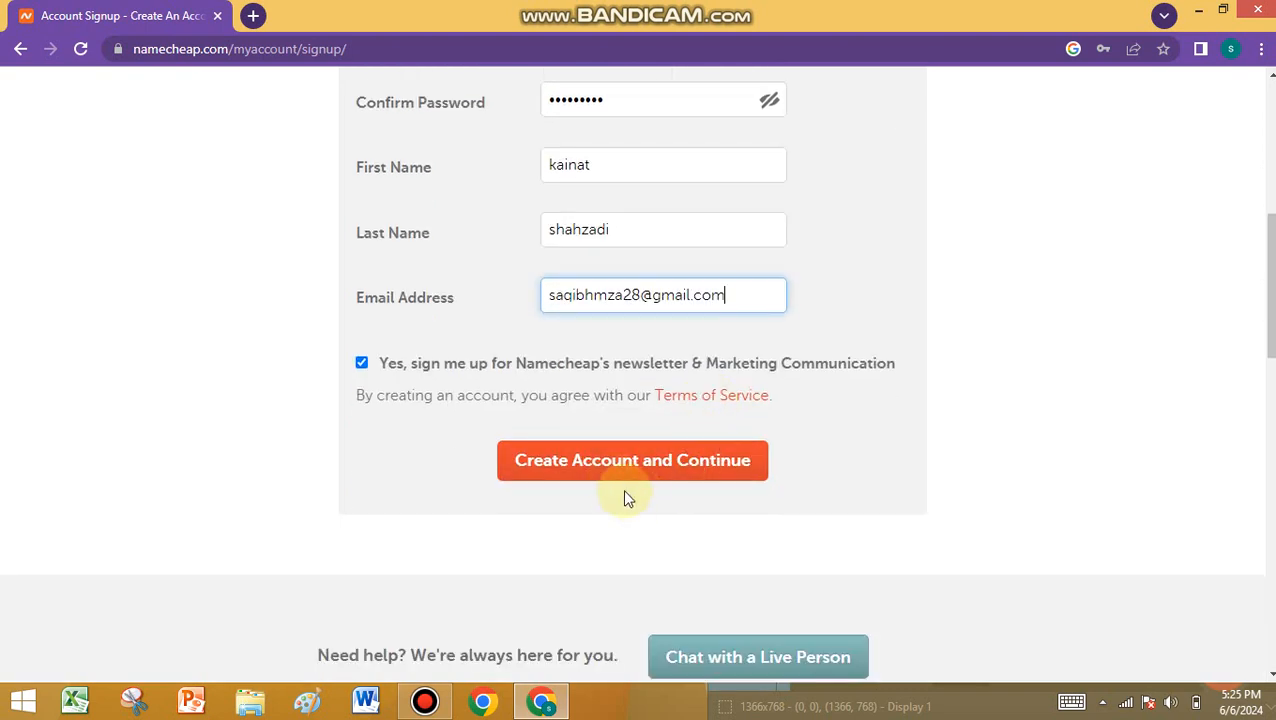
{"action": "left_click", "coordinate": [681, 465]}
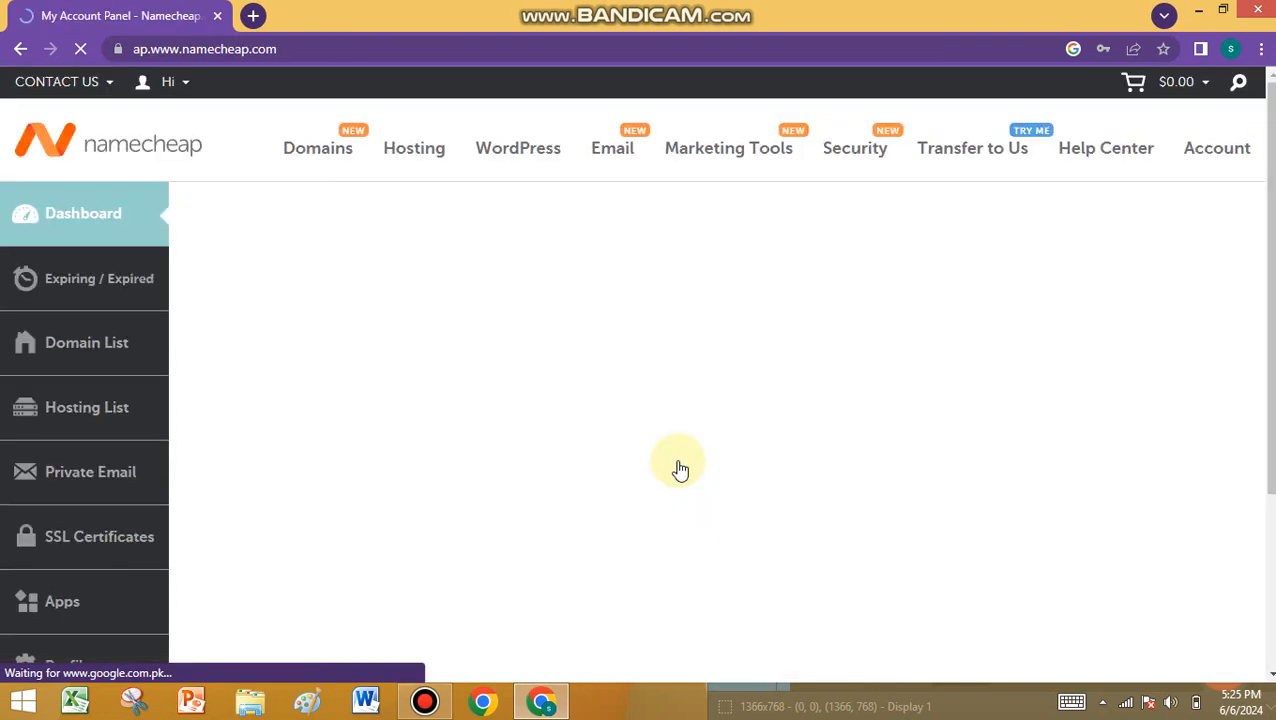
- Decline Chrome's password saving with Never, then open Profile from the dashboard sidebar
{"action": "mouse_move", "coordinate": [224, 93]}
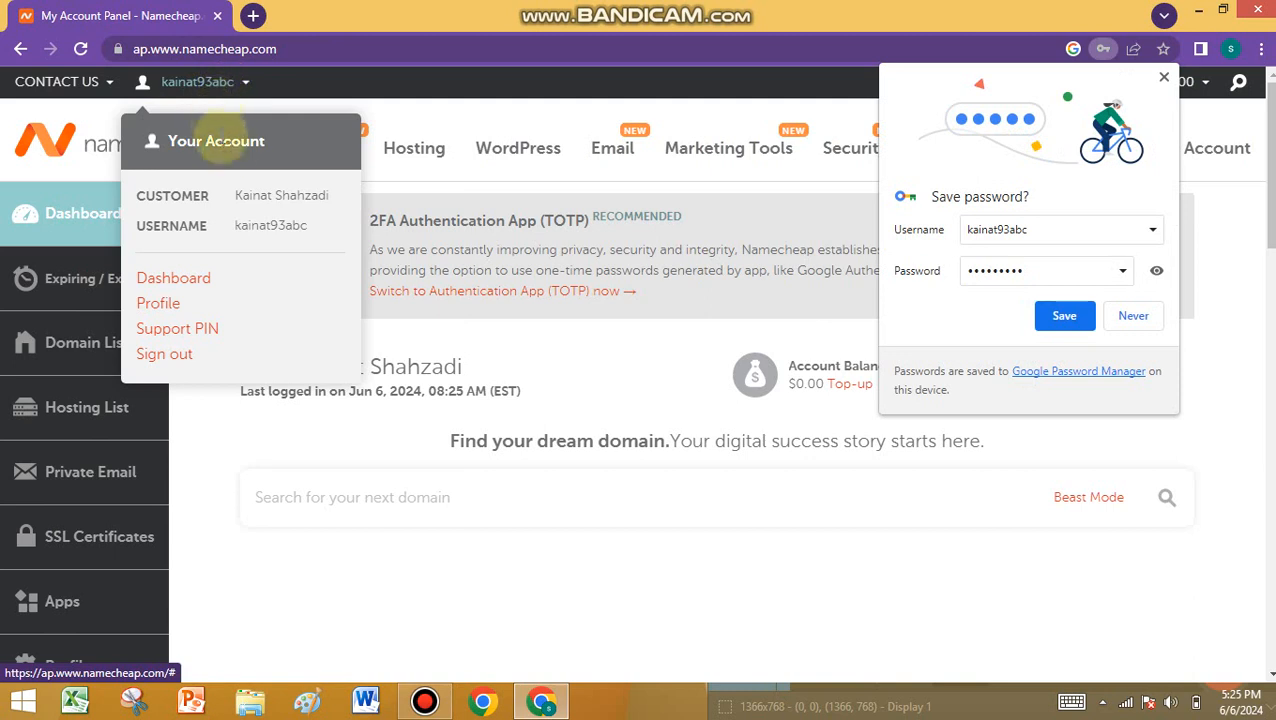
{"action": "left_click", "coordinate": [1134, 315]}
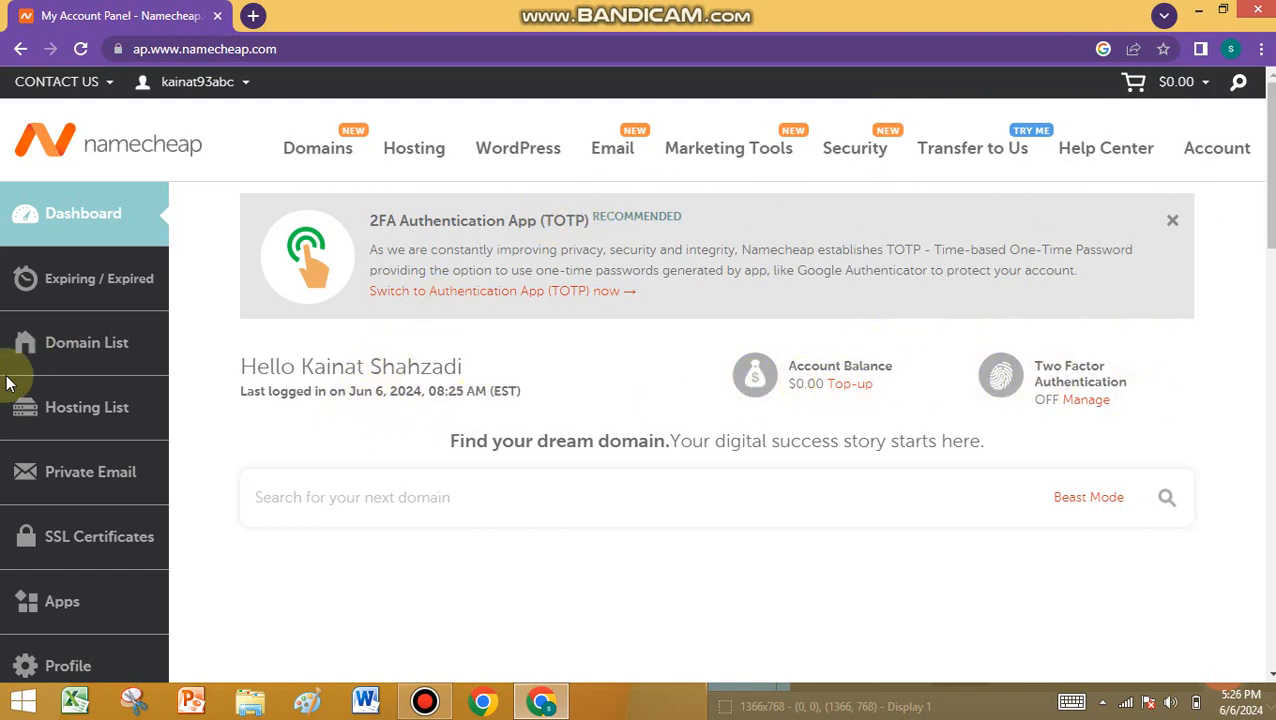
{"action": "scroll", "coordinate": [75, 360], "scroll_direction": "down", "scroll_amount": 3}
{"action": "scroll", "coordinate": [75, 360], "scroll_direction": "down", "scroll_amount": 3}
{"action": "left_click", "coordinate": [71, 294]}
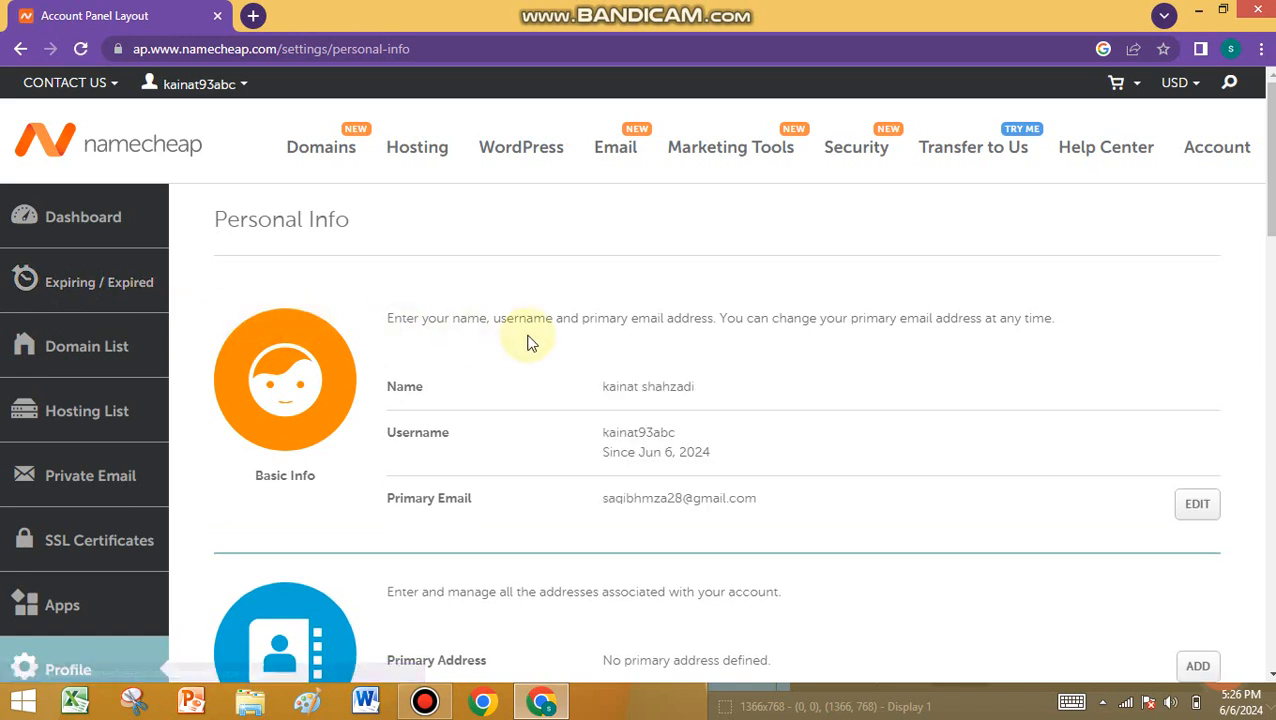
- Review the Personal Info page and empty address book, then open Billing under Profile
{"action": "scroll", "coordinate": [742, 389], "scroll_direction": "down", "scroll_amount": 3}
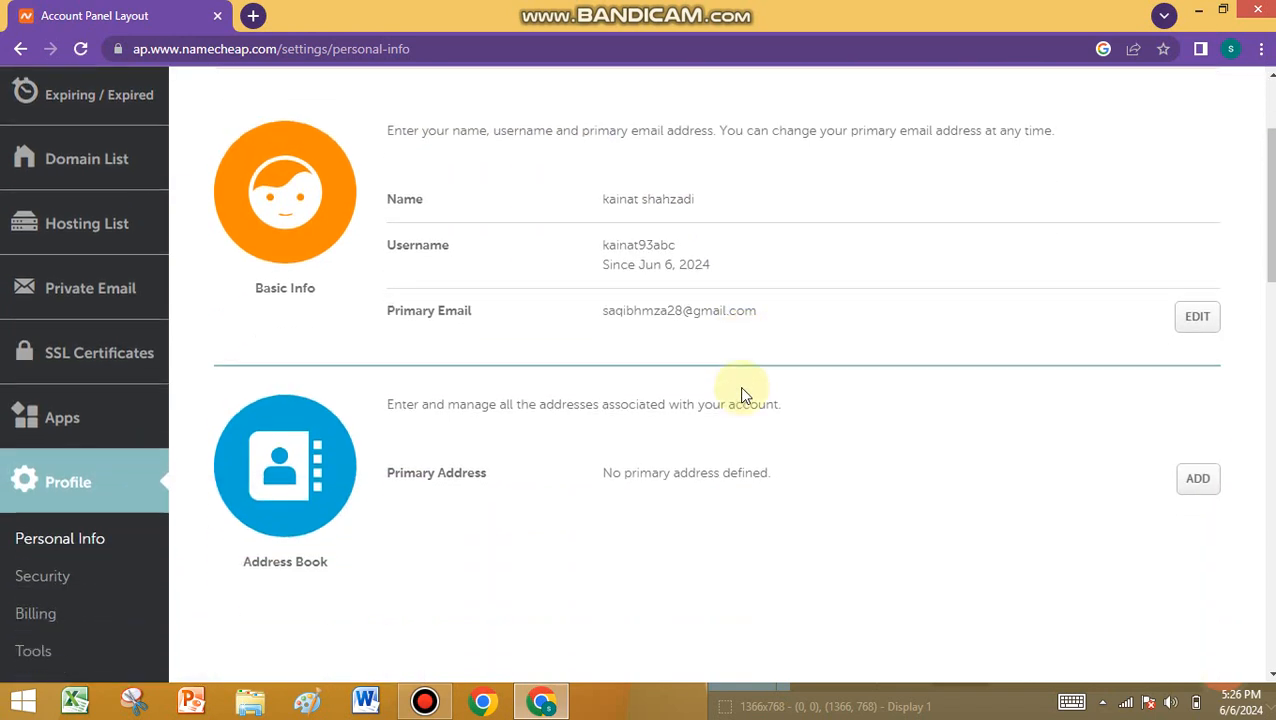
{"action": "scroll", "coordinate": [708, 385], "scroll_direction": "down", "scroll_amount": 2}
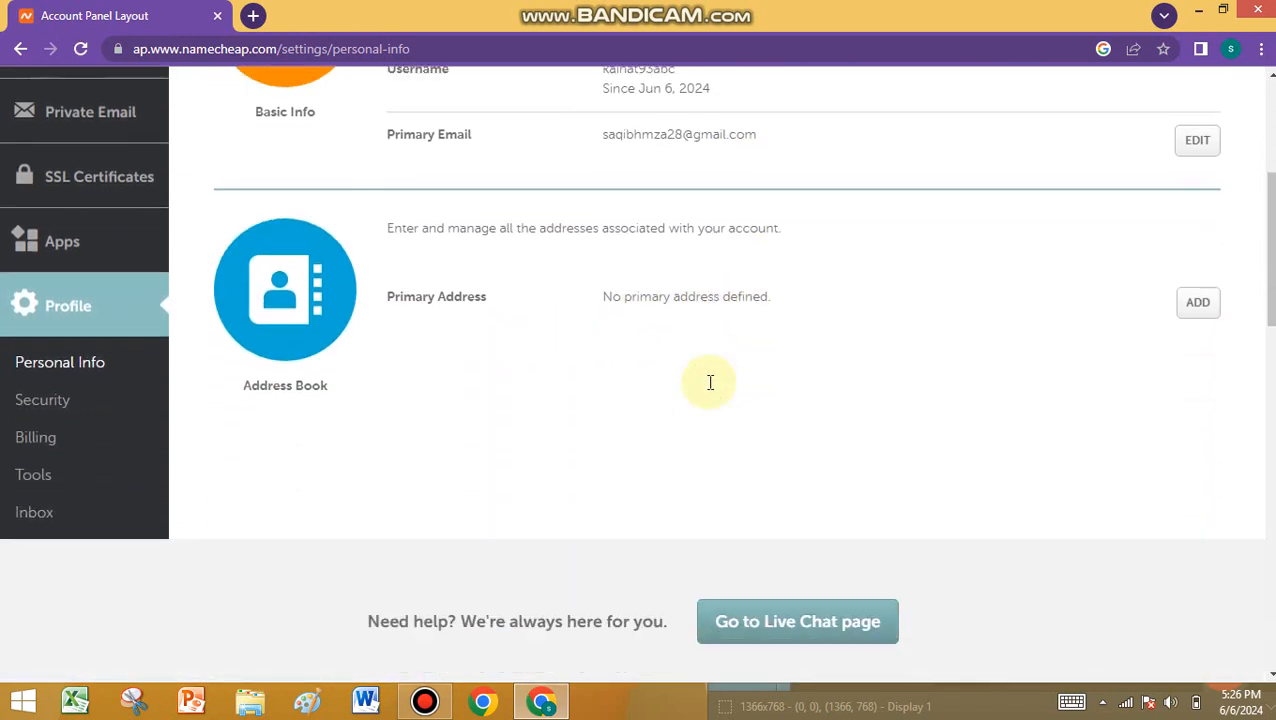
{"action": "scroll", "coordinate": [712, 382], "scroll_direction": "down", "scroll_amount": 2}
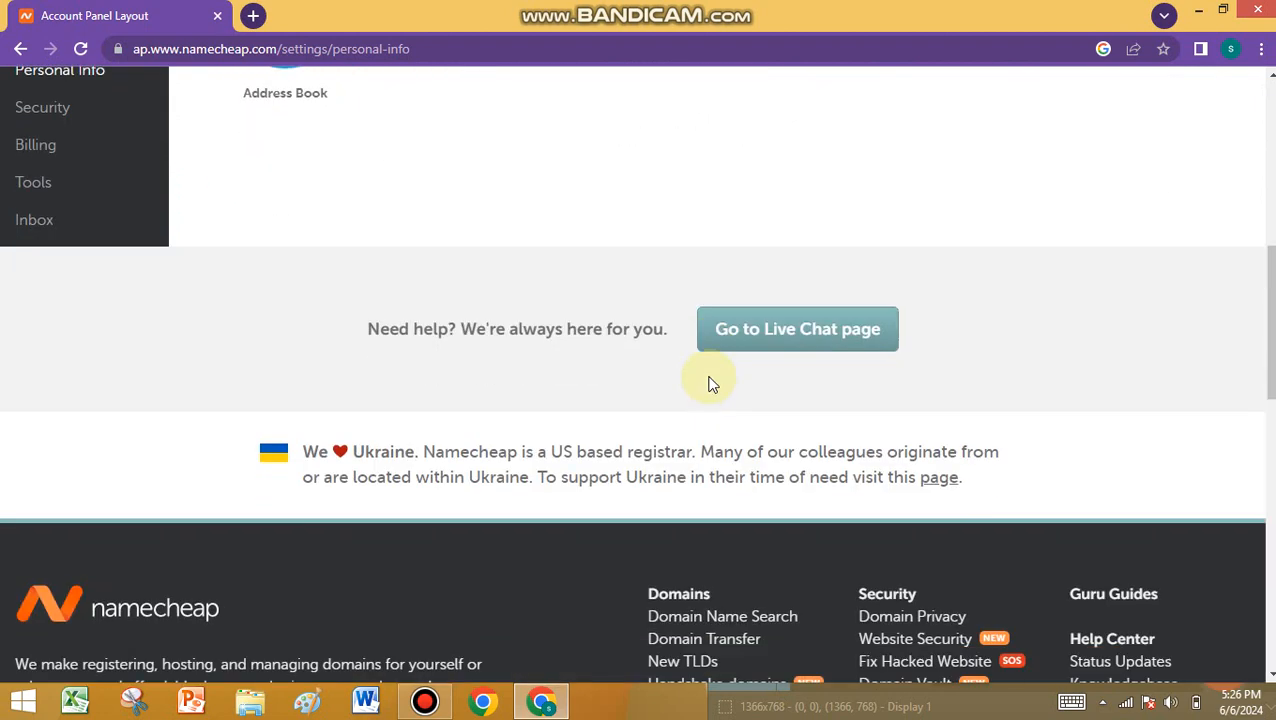
{"action": "scroll", "coordinate": [385, 433], "scroll_direction": "up", "scroll_amount": 3}
{"action": "scroll", "coordinate": [48, 484], "scroll_direction": "down", "scroll_amount": 1}
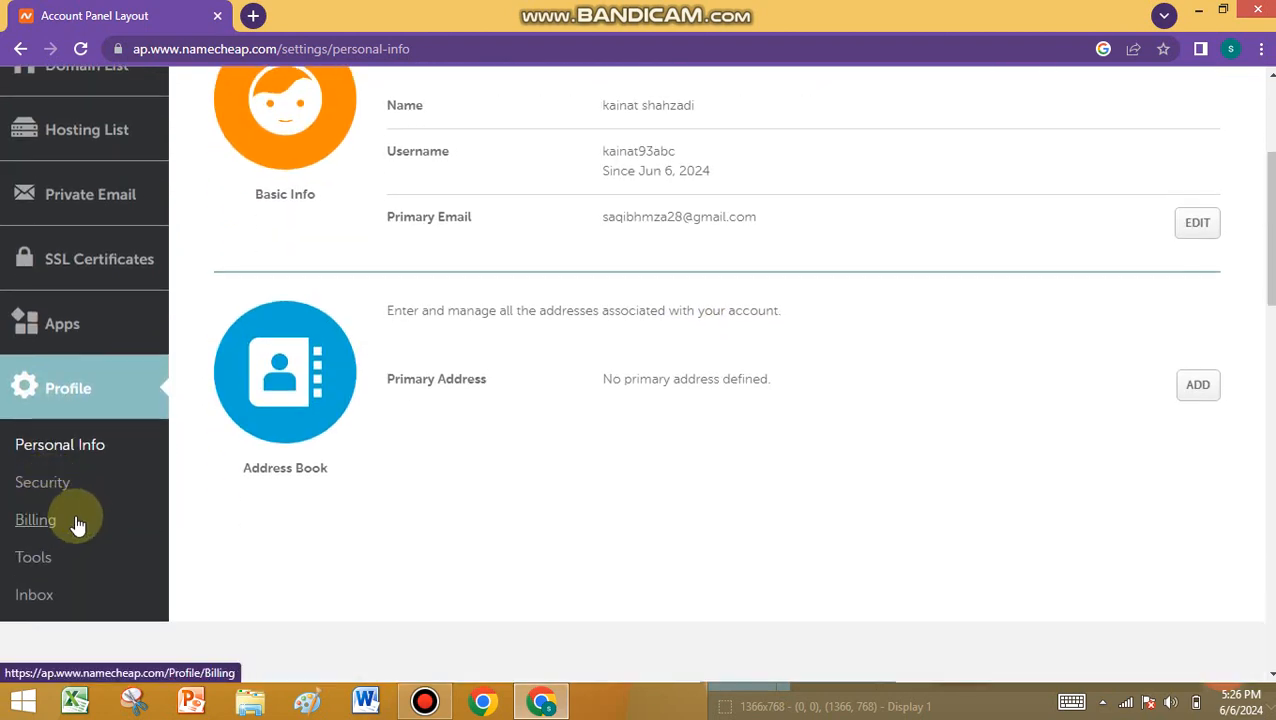
{"action": "left_click", "coordinate": [59, 535]}
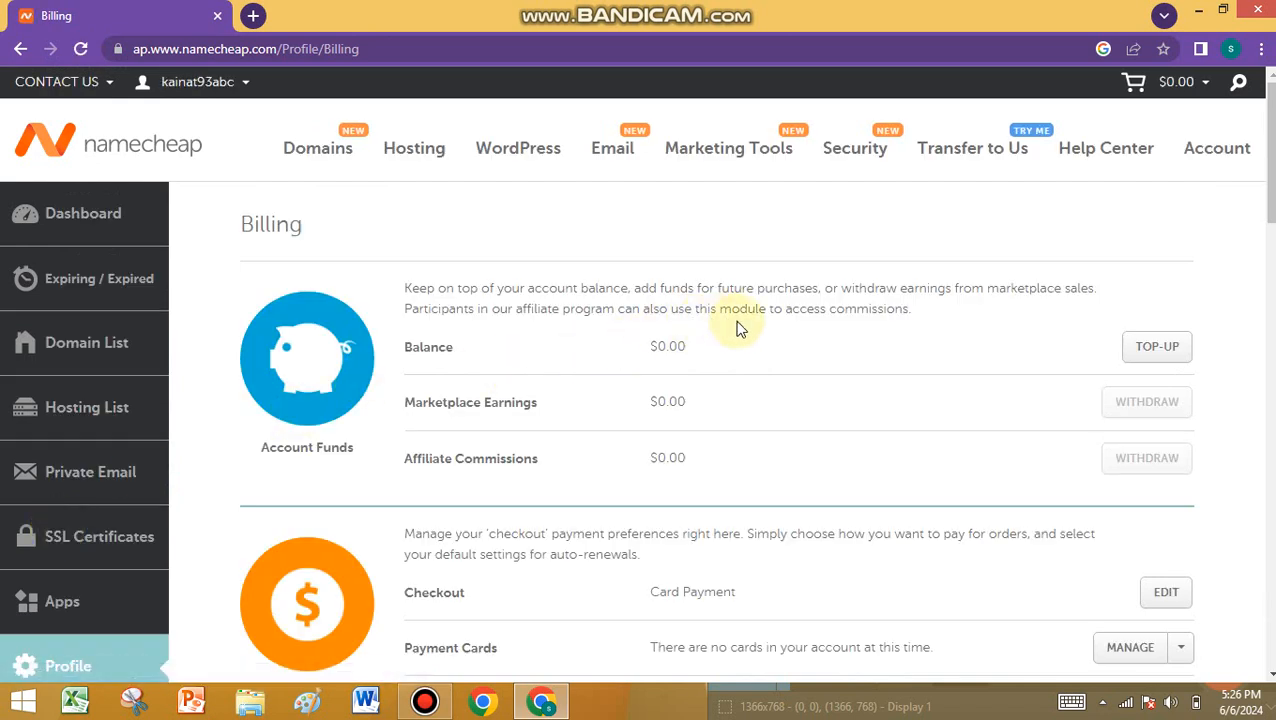
- Open MANAGE next to Payment Cards in the Billing page's Payment section
{"action": "scroll", "coordinate": [800, 315], "scroll_direction": "down", "scroll_amount": 3}
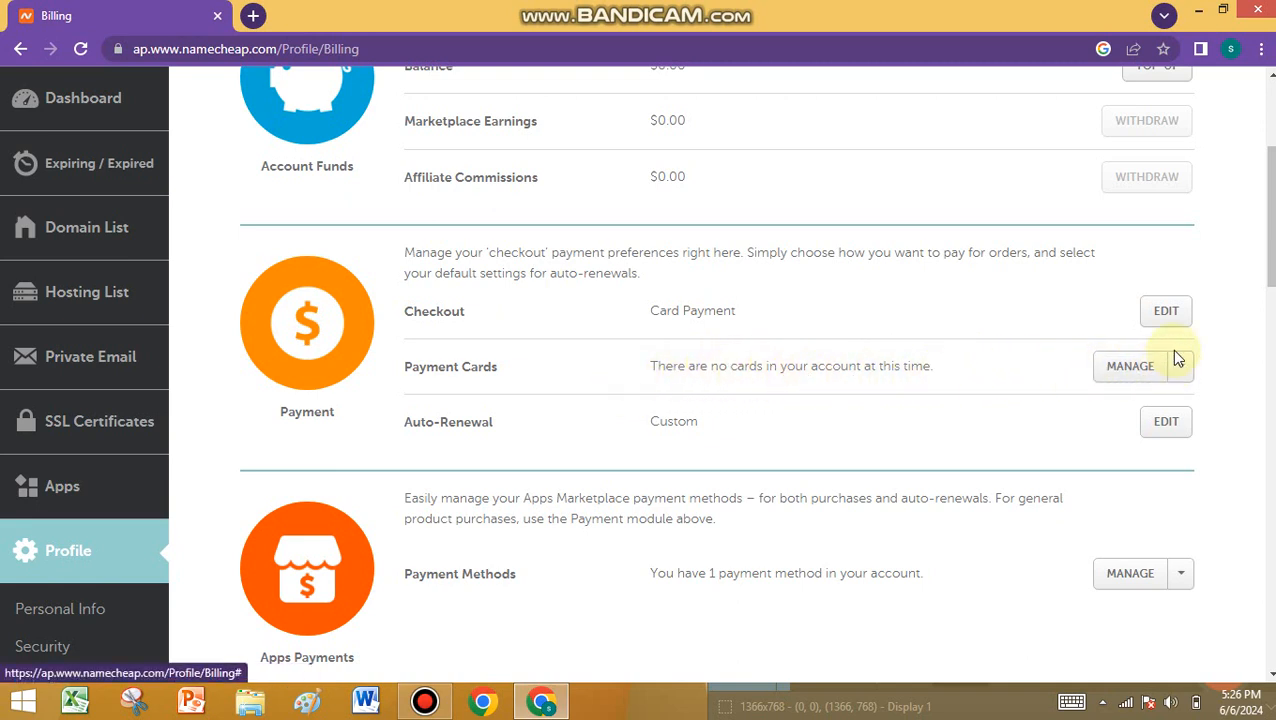
{"action": "left_click", "coordinate": [1134, 370]}
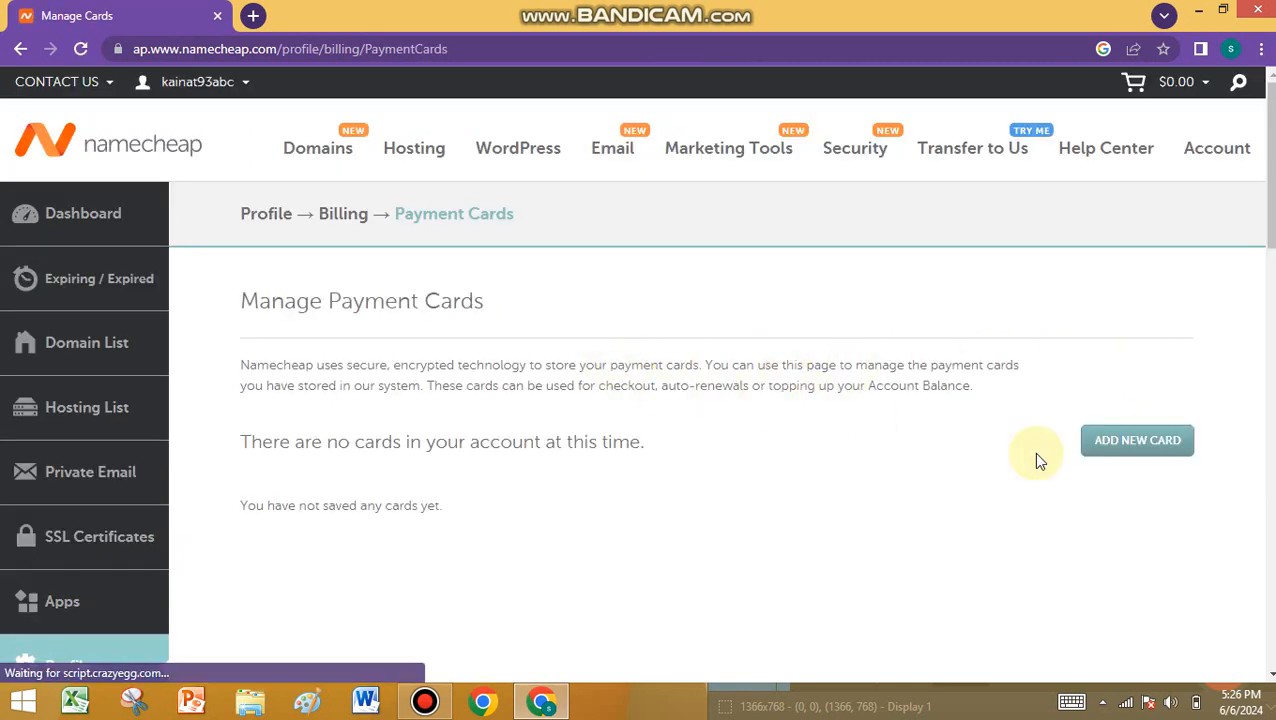
- Open ADD NEW CARD and look through the empty card details and billing address form
{"action": "left_click", "coordinate": [1153, 445]}
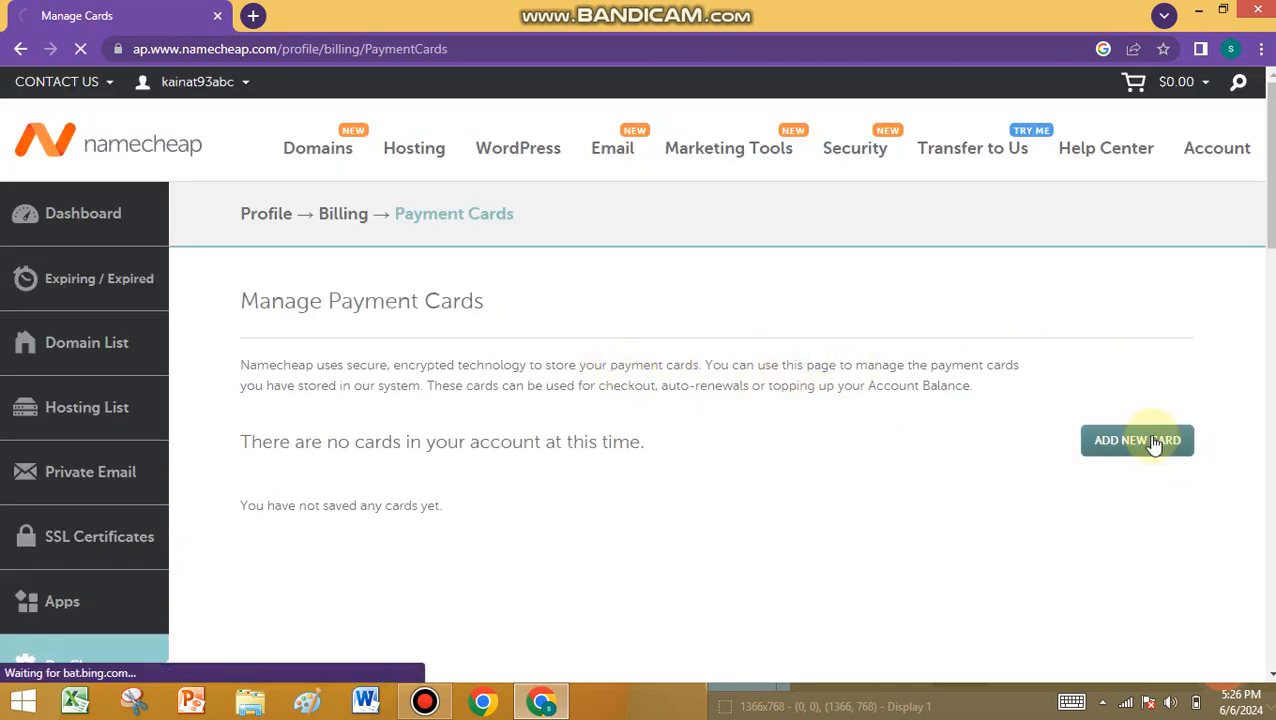
{"action": "scroll", "coordinate": [730, 395], "scroll_direction": "down", "scroll_amount": 1}
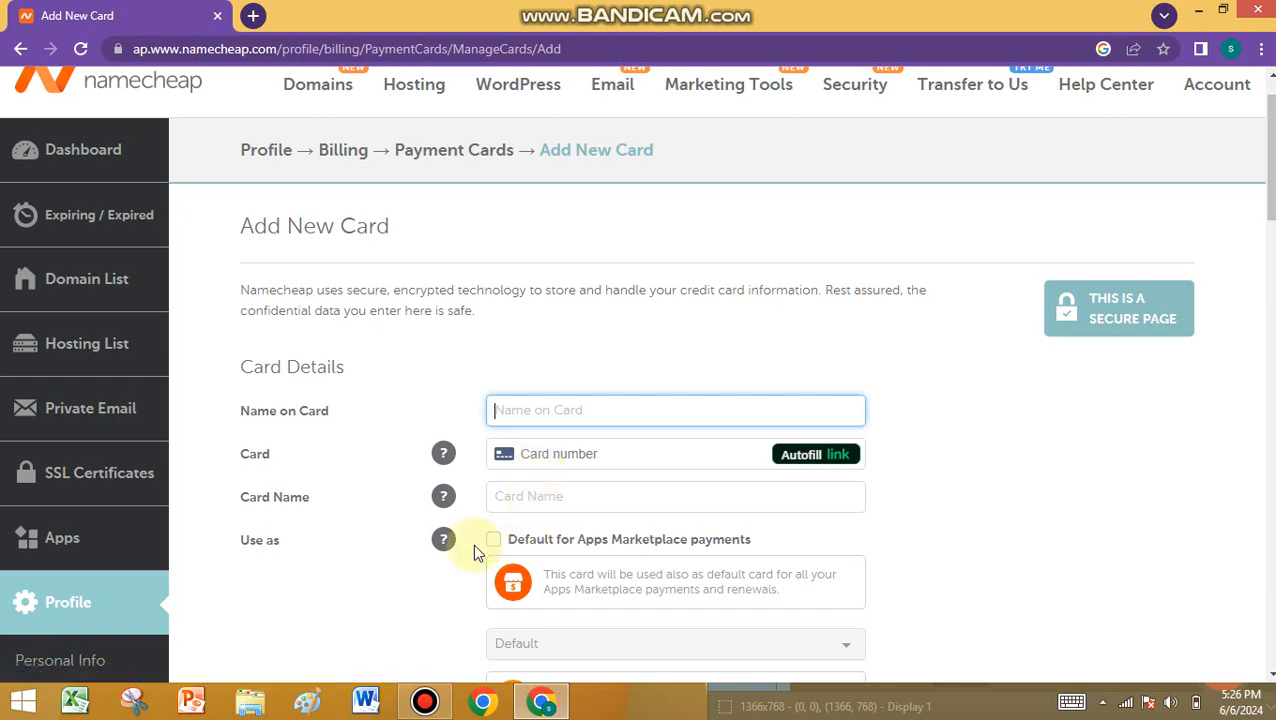
{"action": "scroll", "coordinate": [592, 518], "scroll_direction": "down", "scroll_amount": 1}
{"action": "scroll", "coordinate": [700, 434], "scroll_direction": "down", "scroll_amount": 2}
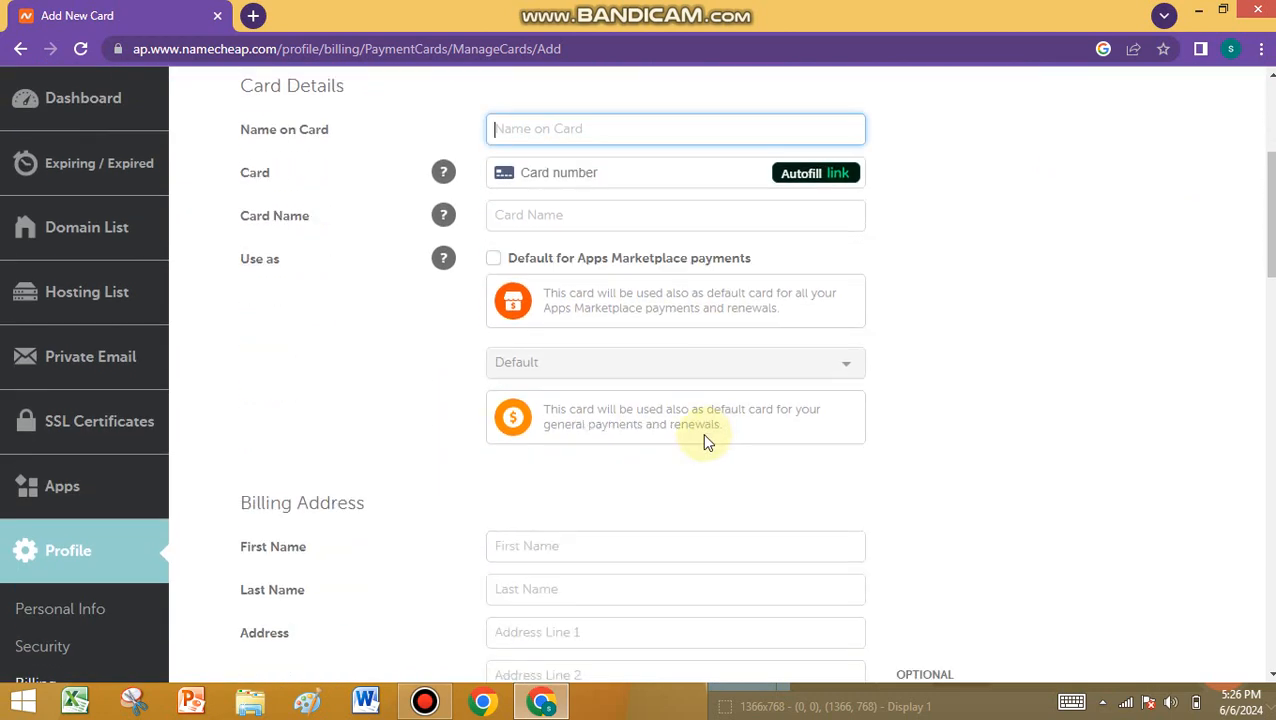
{"action": "scroll", "coordinate": [700, 434], "scroll_direction": "down", "scroll_amount": 2}
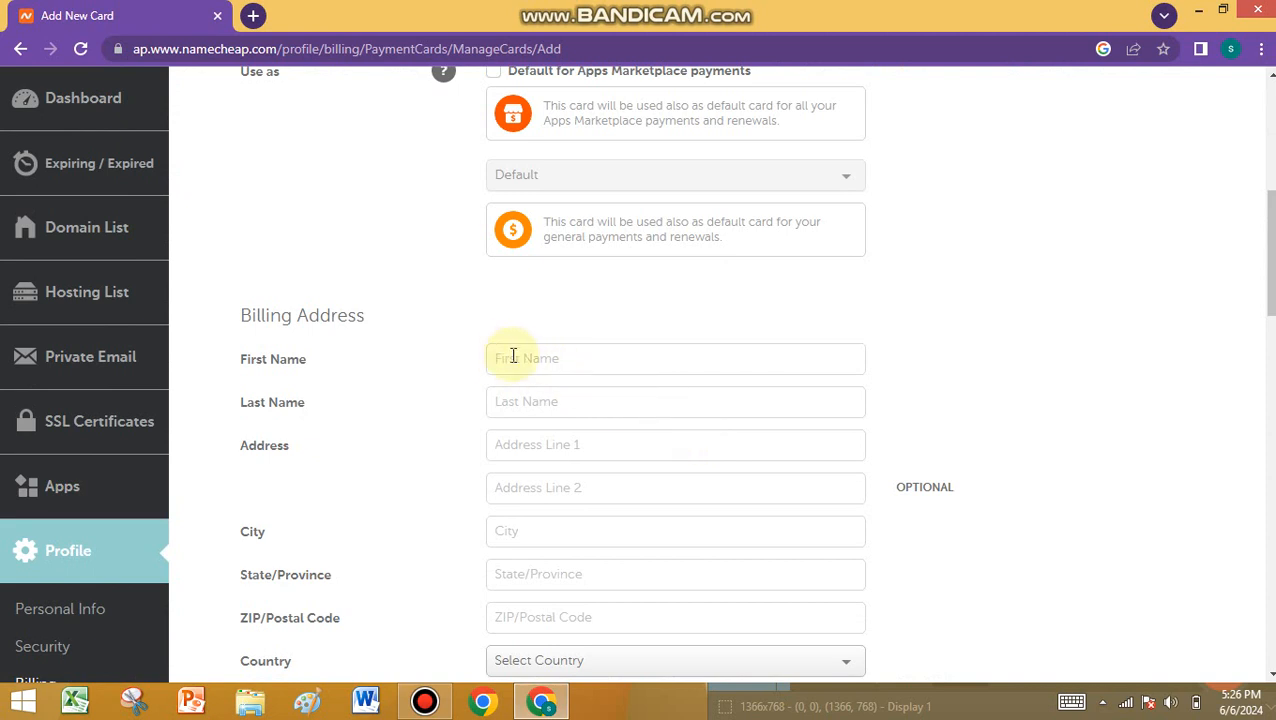
{"action": "scroll", "coordinate": [513, 356], "scroll_direction": "down", "scroll_amount": 1}
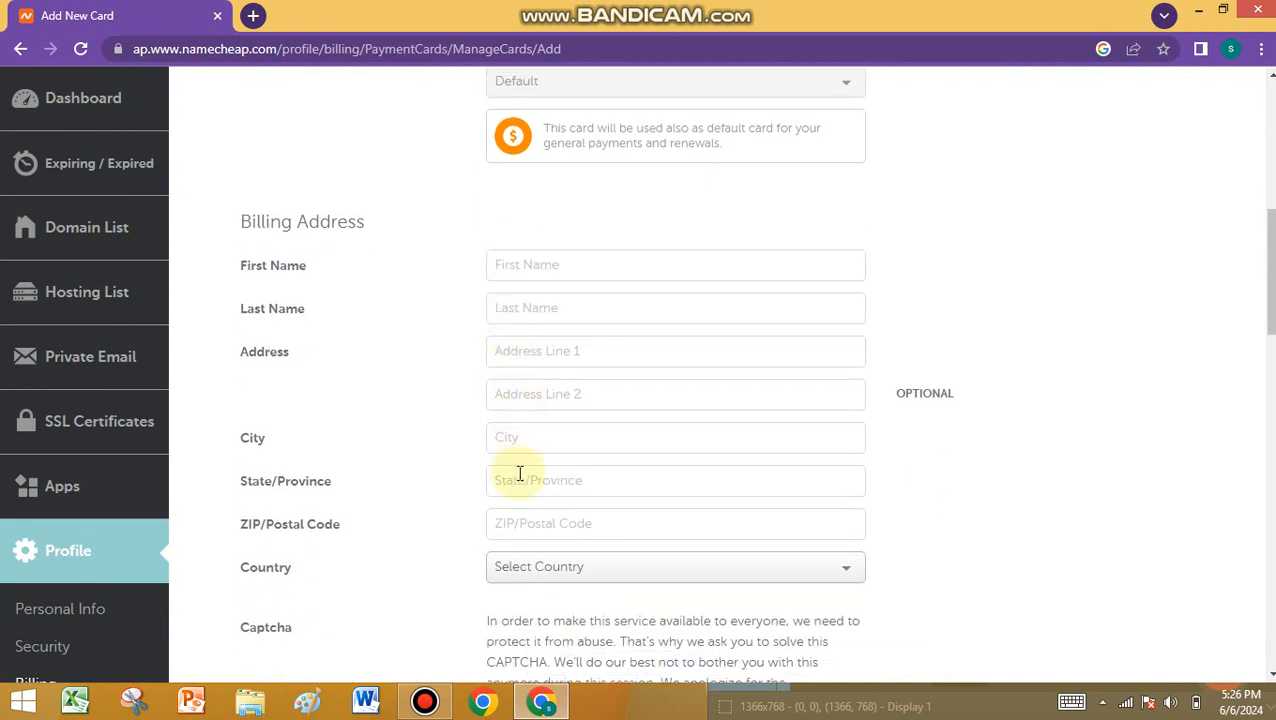
{"action": "scroll", "coordinate": [505, 490], "scroll_direction": "down", "scroll_amount": 1}
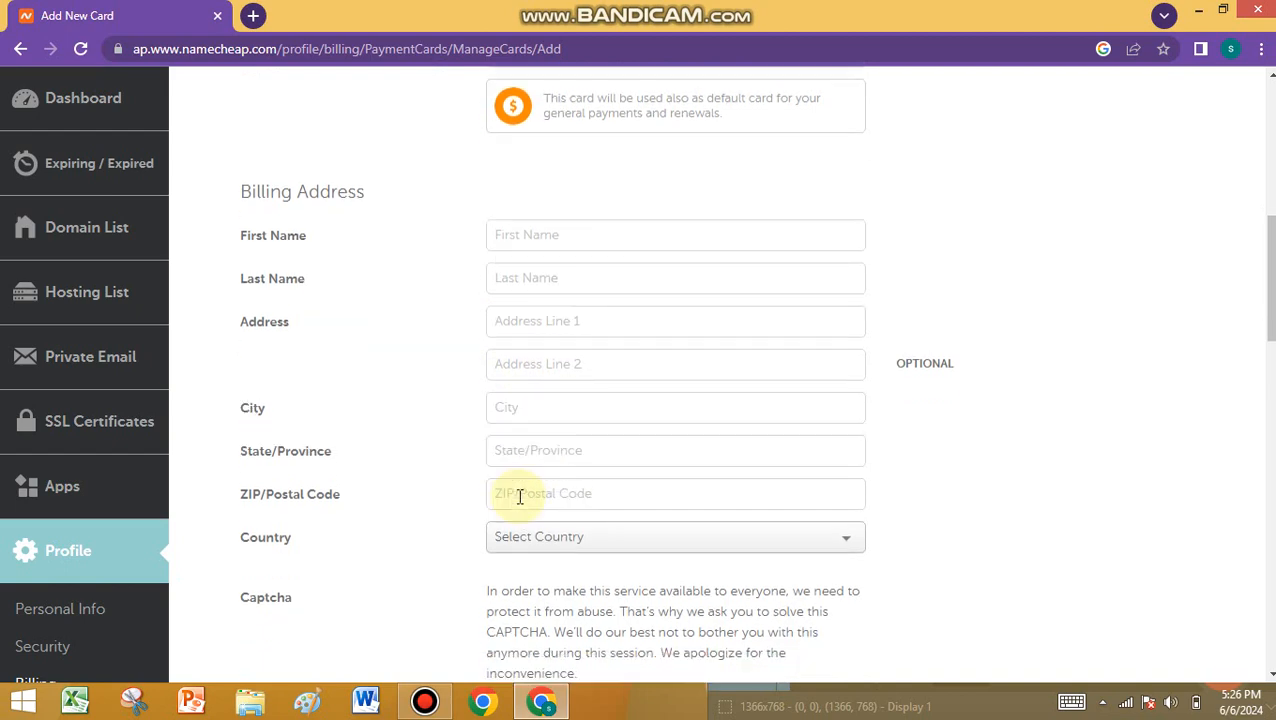
{"action": "scroll", "coordinate": [586, 484], "scroll_direction": "down", "scroll_amount": 3}
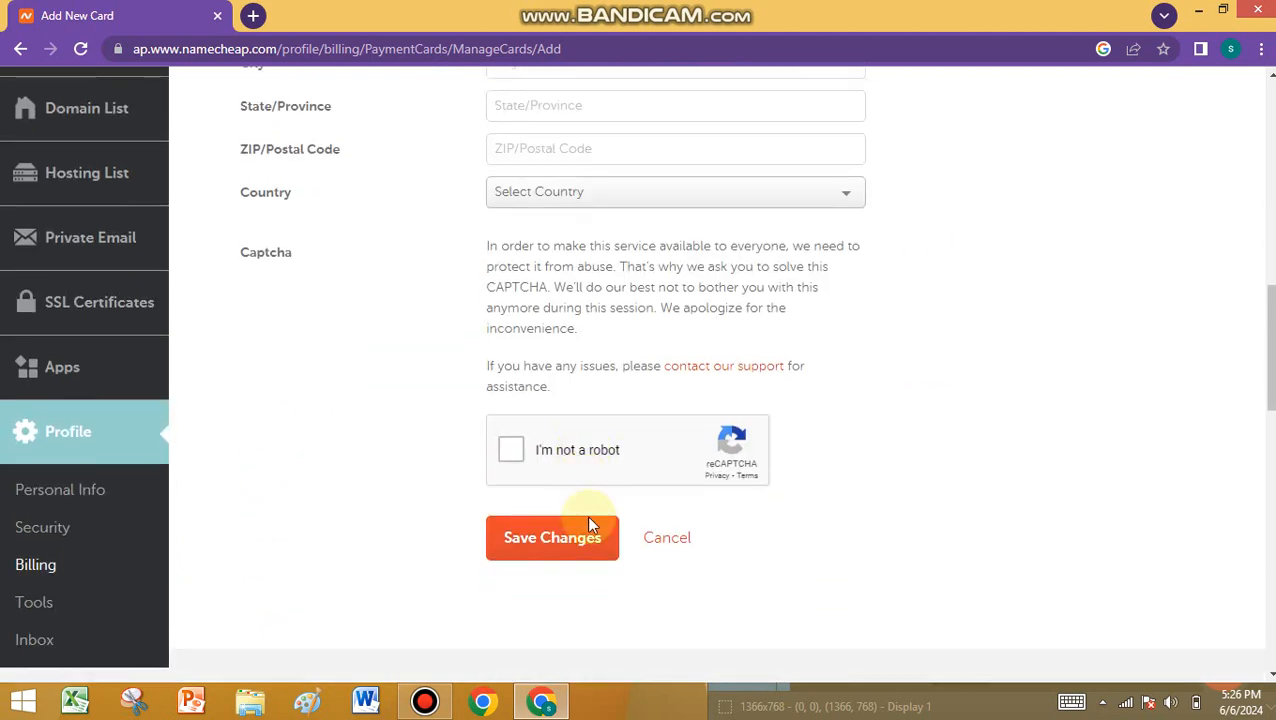
{"action": "scroll", "coordinate": [571, 520], "scroll_direction": "up", "scroll_amount": 5}
{"action": "scroll", "coordinate": [573, 516], "scroll_direction": "up", "scroll_amount": 6}
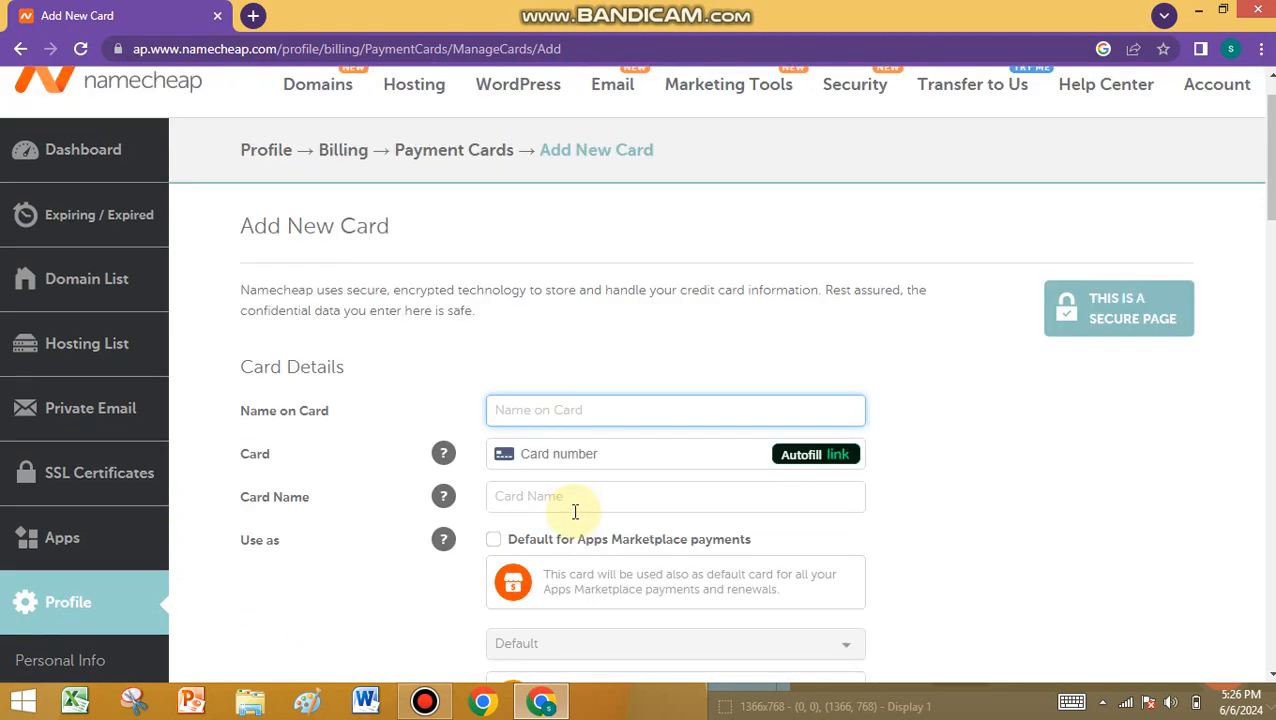
{"action": "mouse_move", "coordinate": [319, 160]}
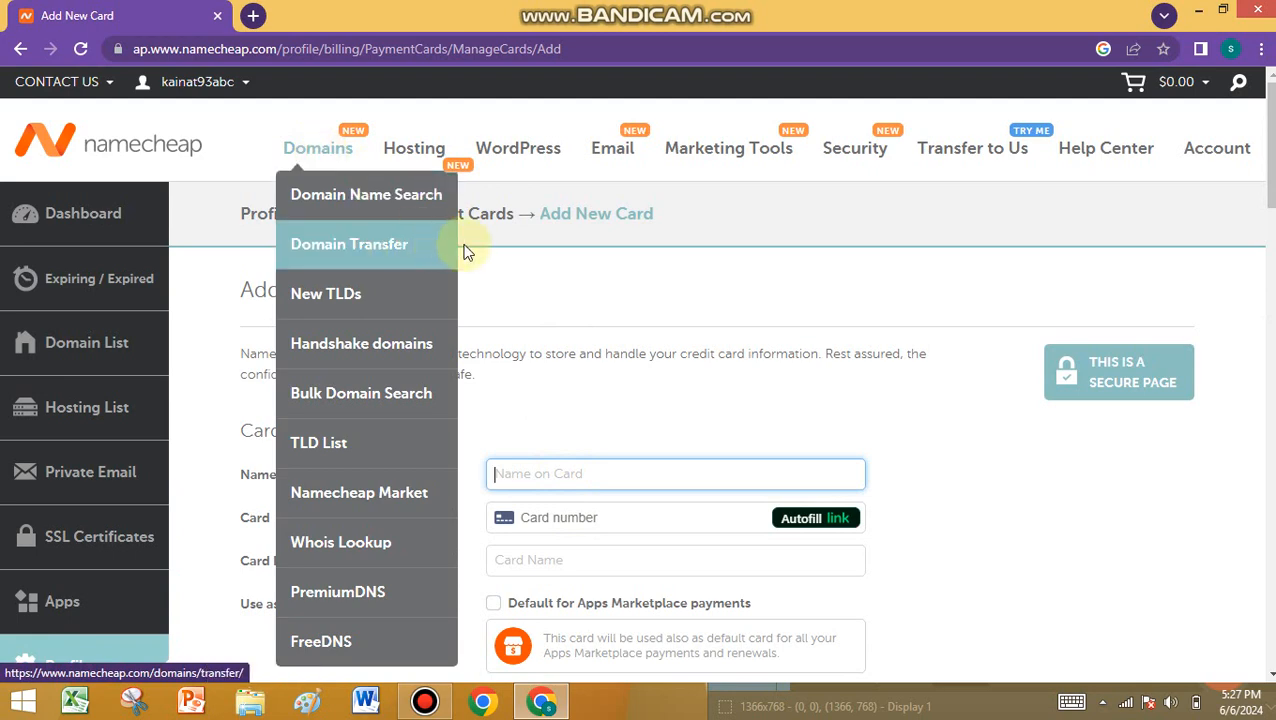
- Choose Domain Name Search from the Domains menu
{"action": "mouse_move", "coordinate": [398, 167]}
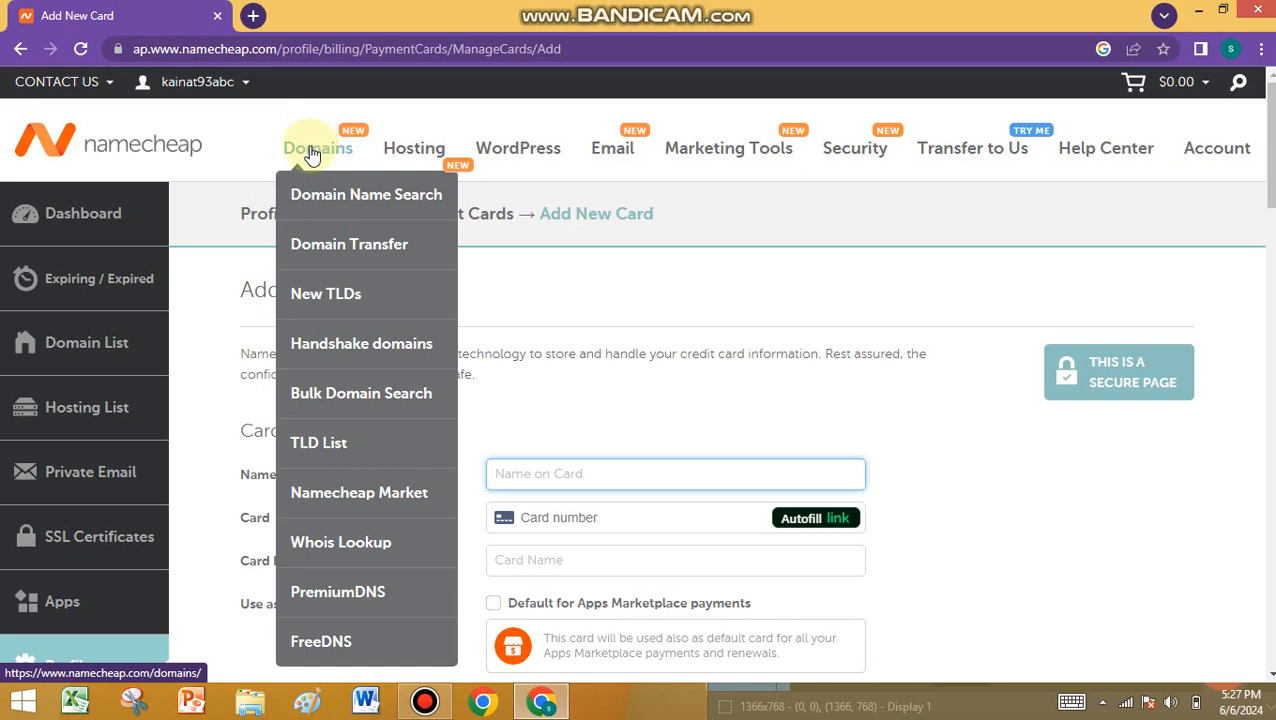
{"action": "left_click", "coordinate": [333, 212]}
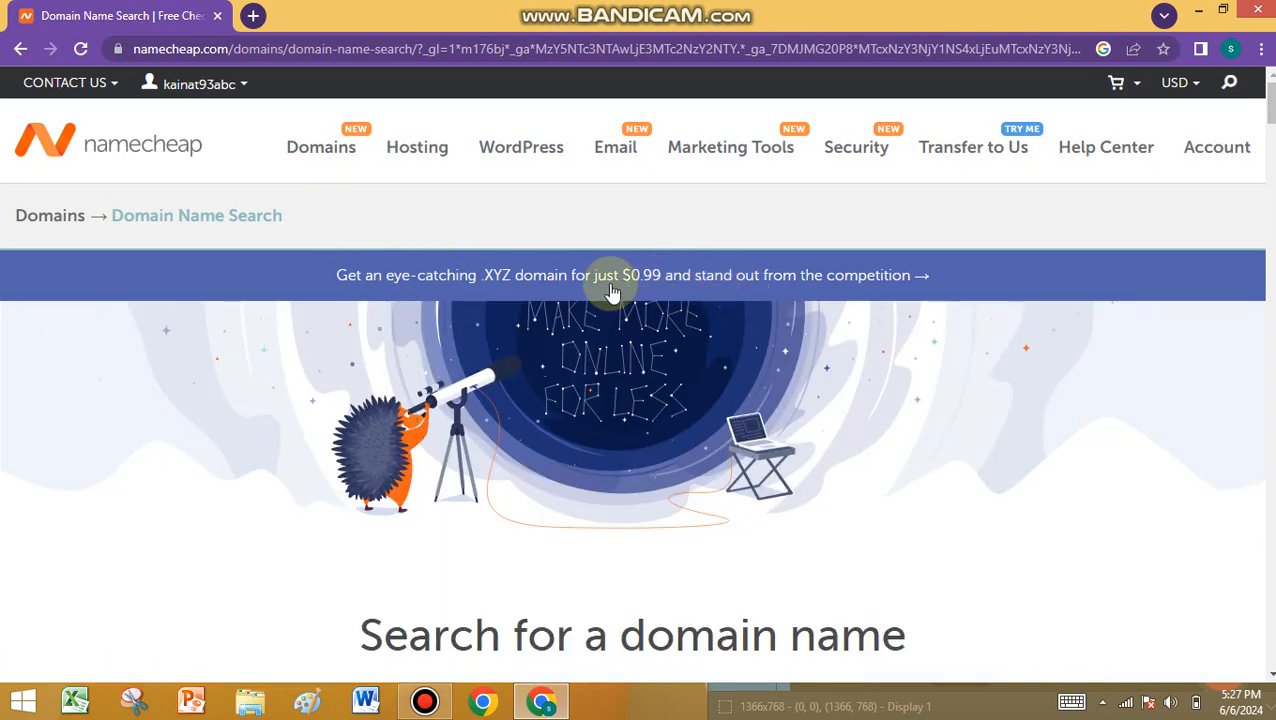
- Search for domain availability of 'ashfaqtech'
{"action": "scroll", "coordinate": [601, 288], "scroll_direction": "down", "scroll_amount": 3}
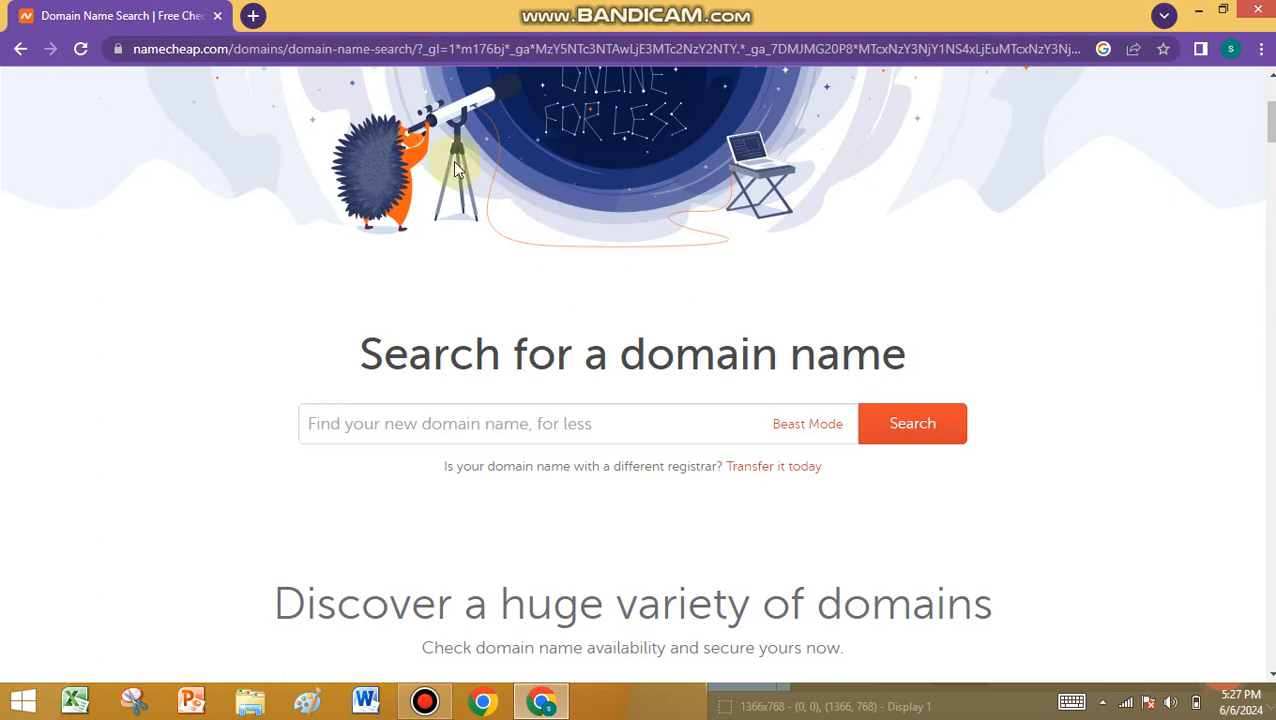
{"action": "left_click", "coordinate": [377, 424]}
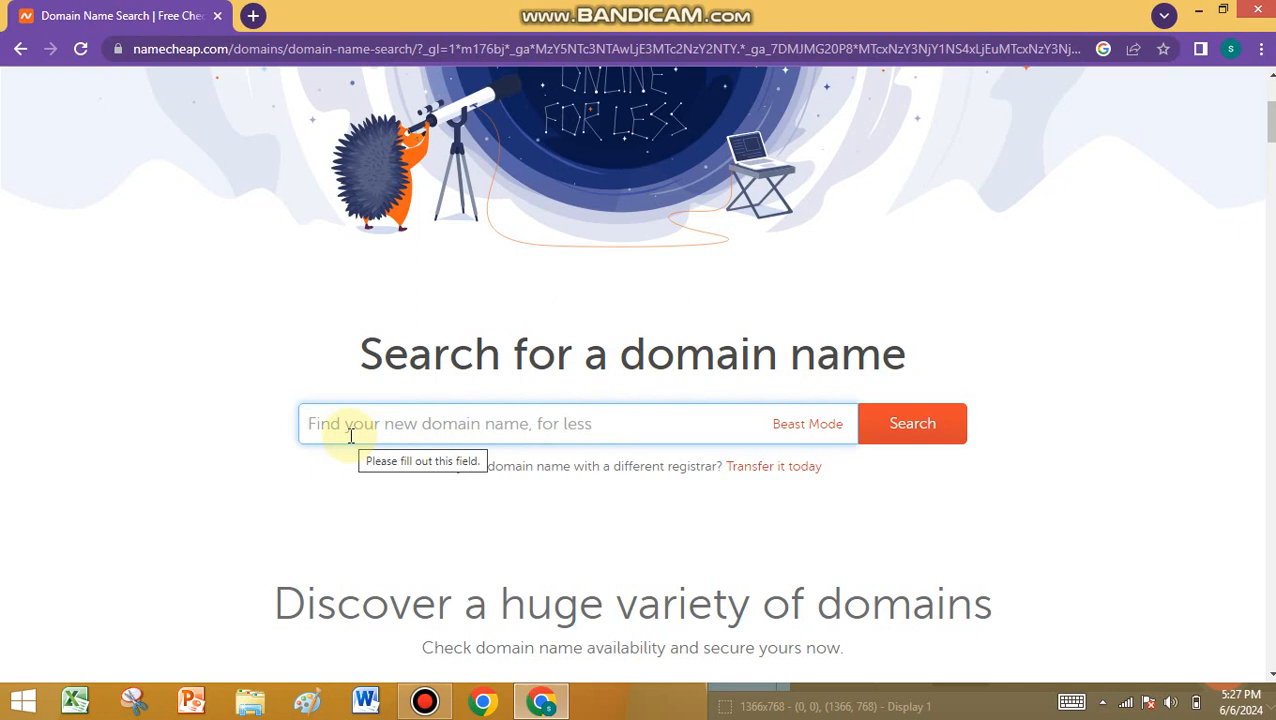
{"action": "type", "text": "ashfaq"}
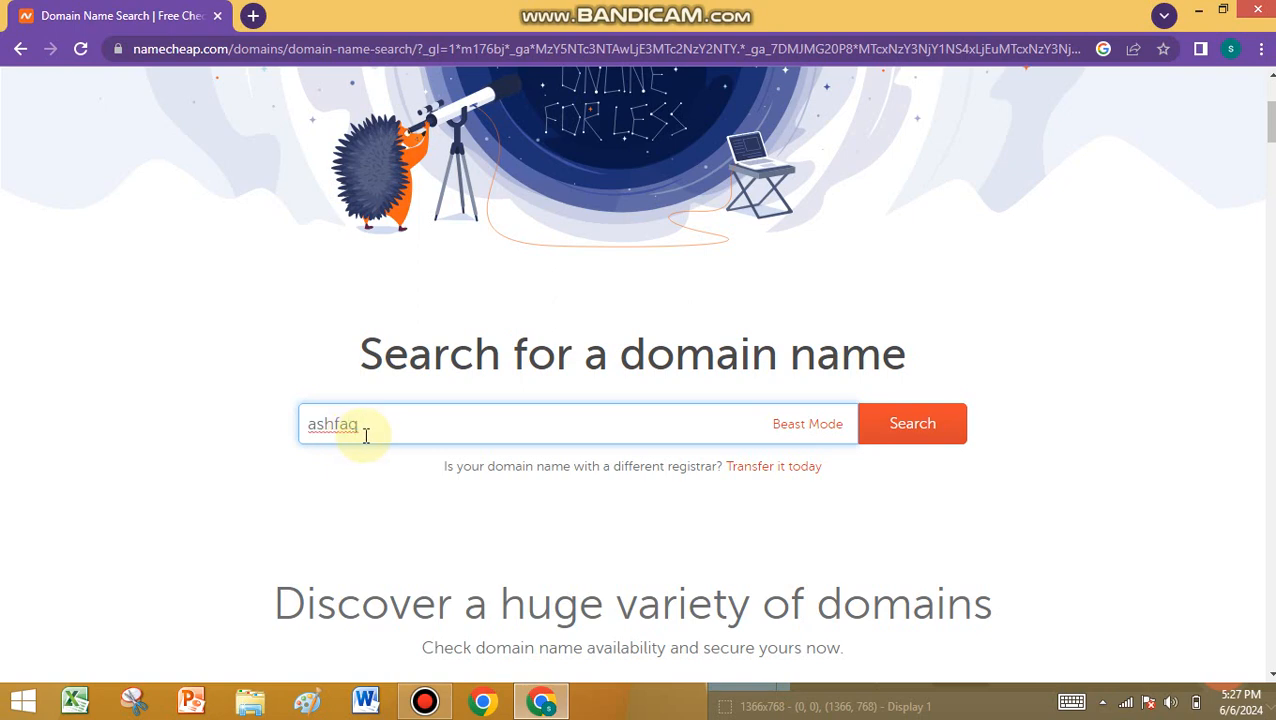
{"action": "type", "text": "tech"}
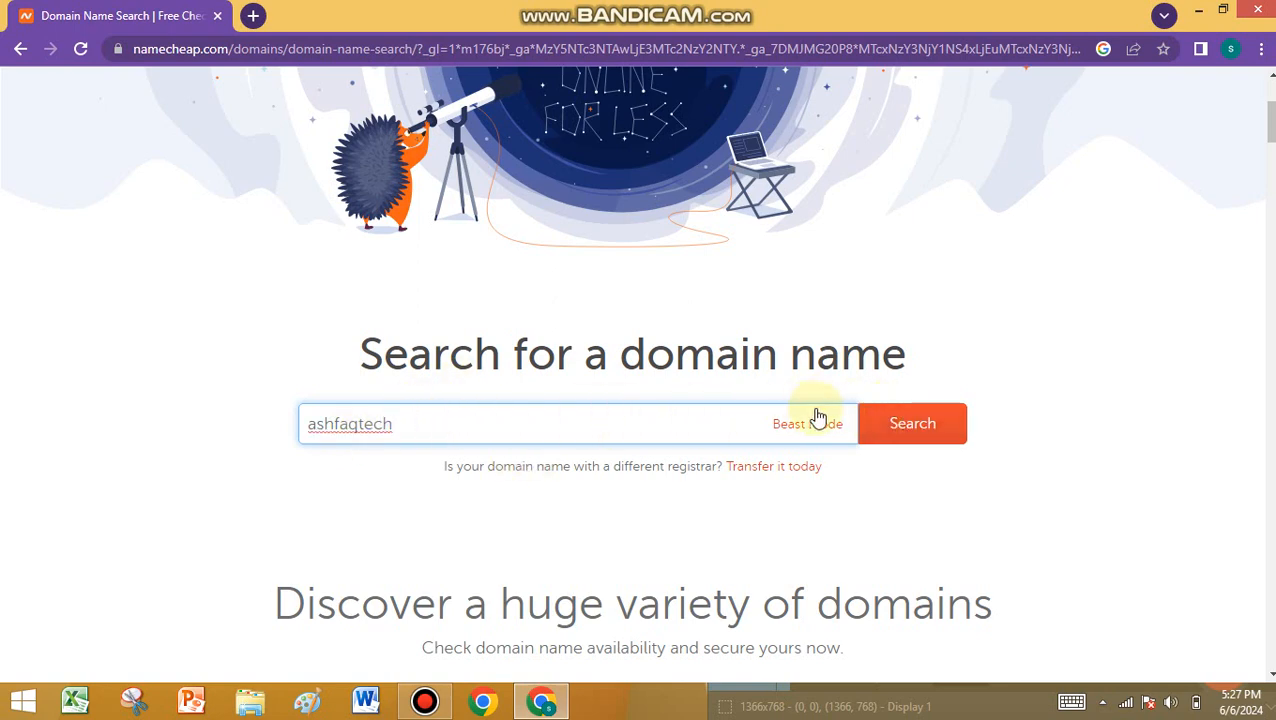
{"action": "left_click", "coordinate": [912, 430]}
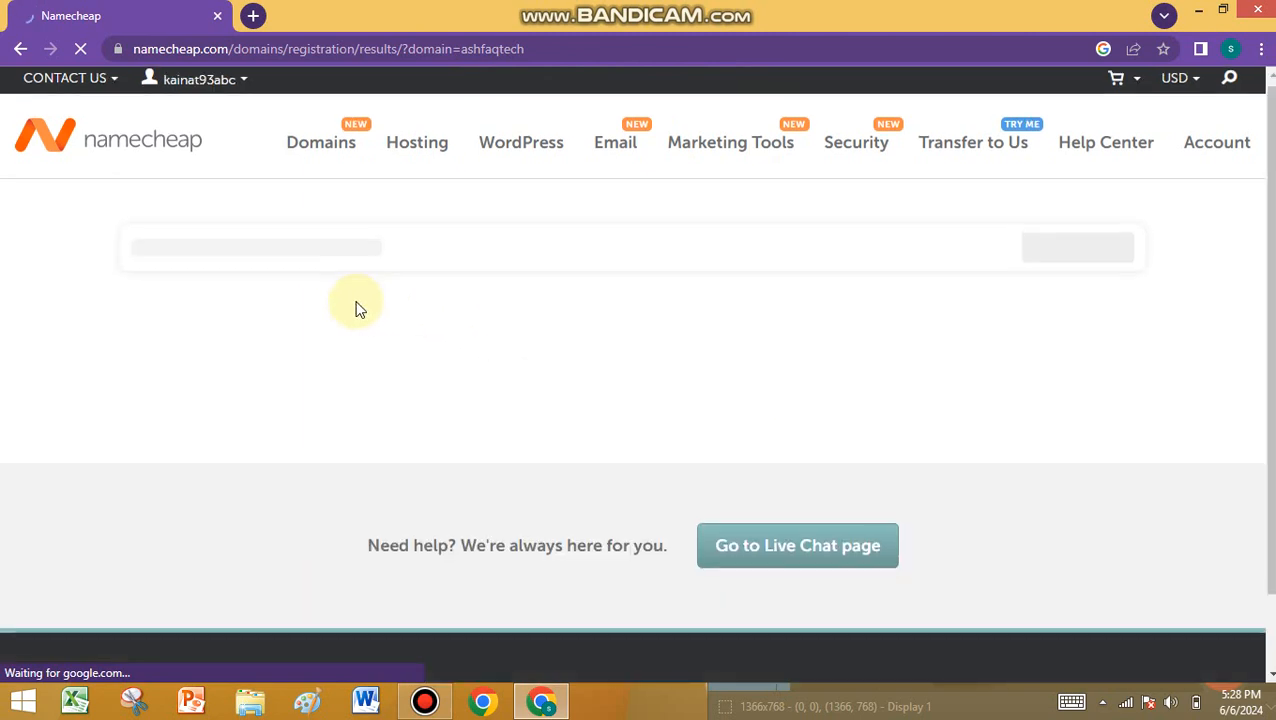
{"action": "scroll", "coordinate": [357, 307], "scroll_direction": "down", "scroll_amount": 4}
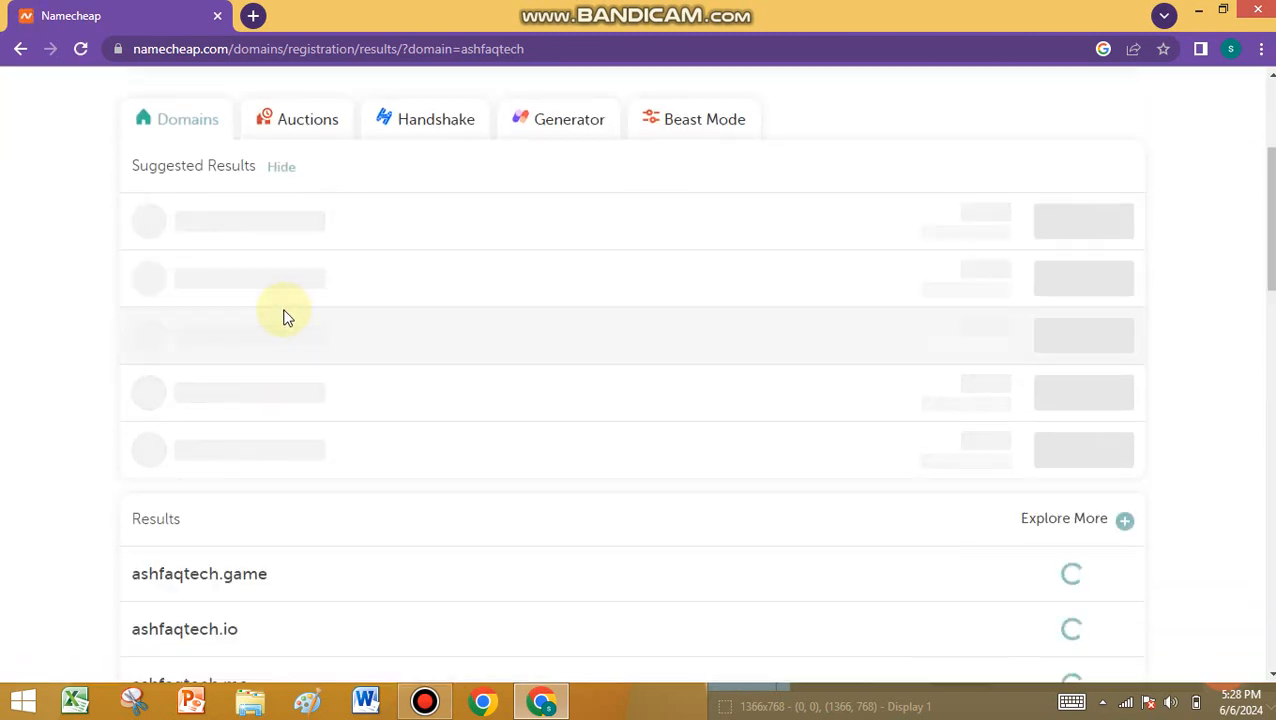
{"action": "scroll", "coordinate": [283, 317], "scroll_direction": "down", "scroll_amount": 1}
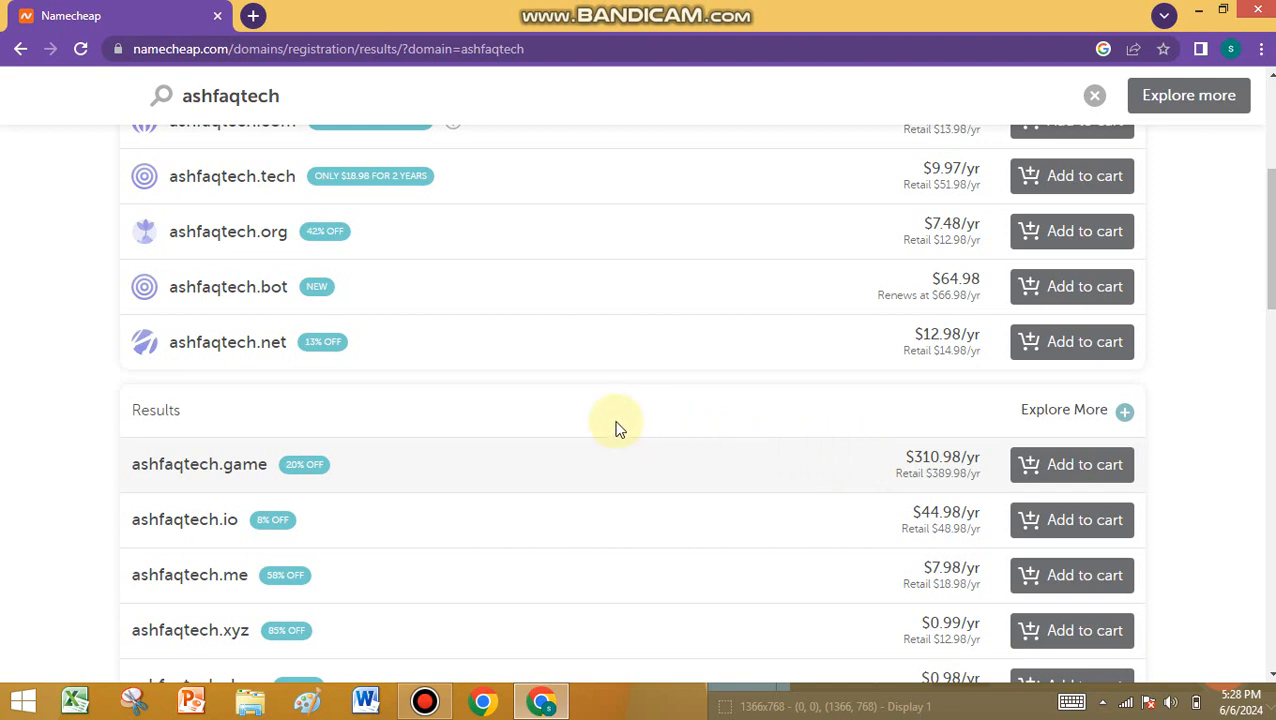
{"action": "scroll", "coordinate": [590, 428], "scroll_direction": "down", "scroll_amount": 2}
{"action": "scroll", "coordinate": [455, 400], "scroll_direction": "down", "scroll_amount": 1}
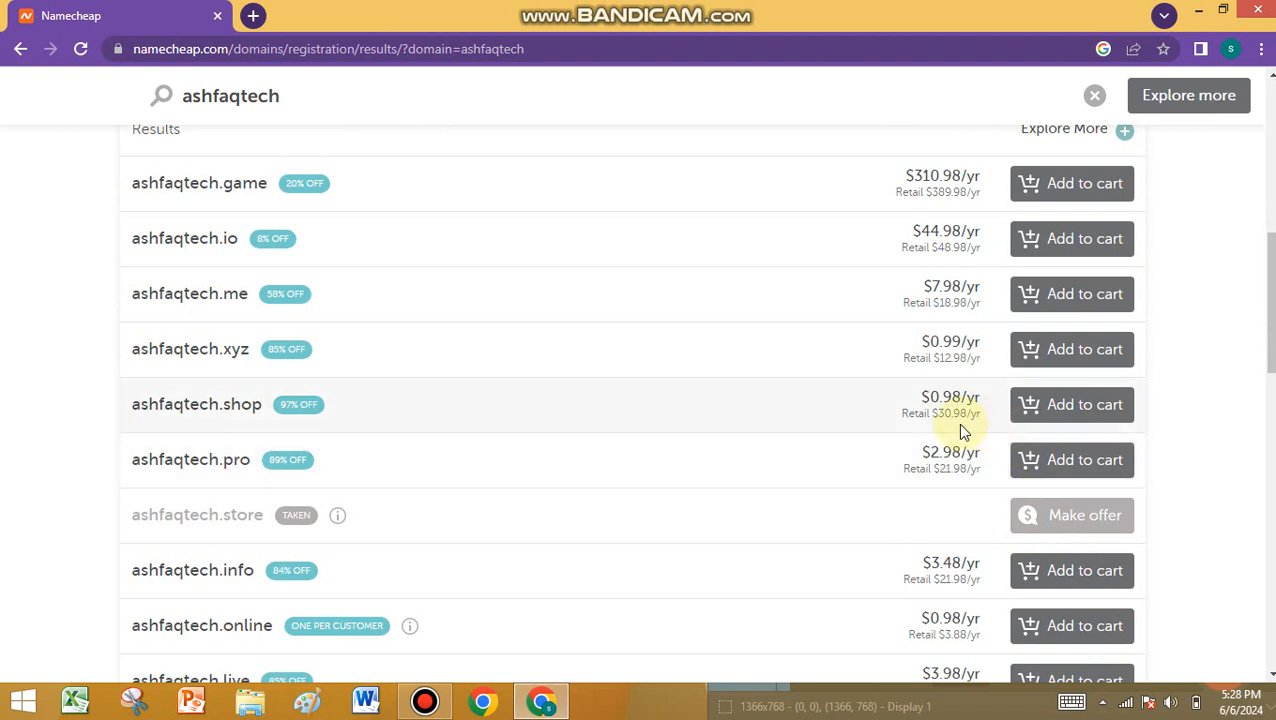
{"action": "scroll", "coordinate": [956, 428], "scroll_direction": "down", "scroll_amount": 2}
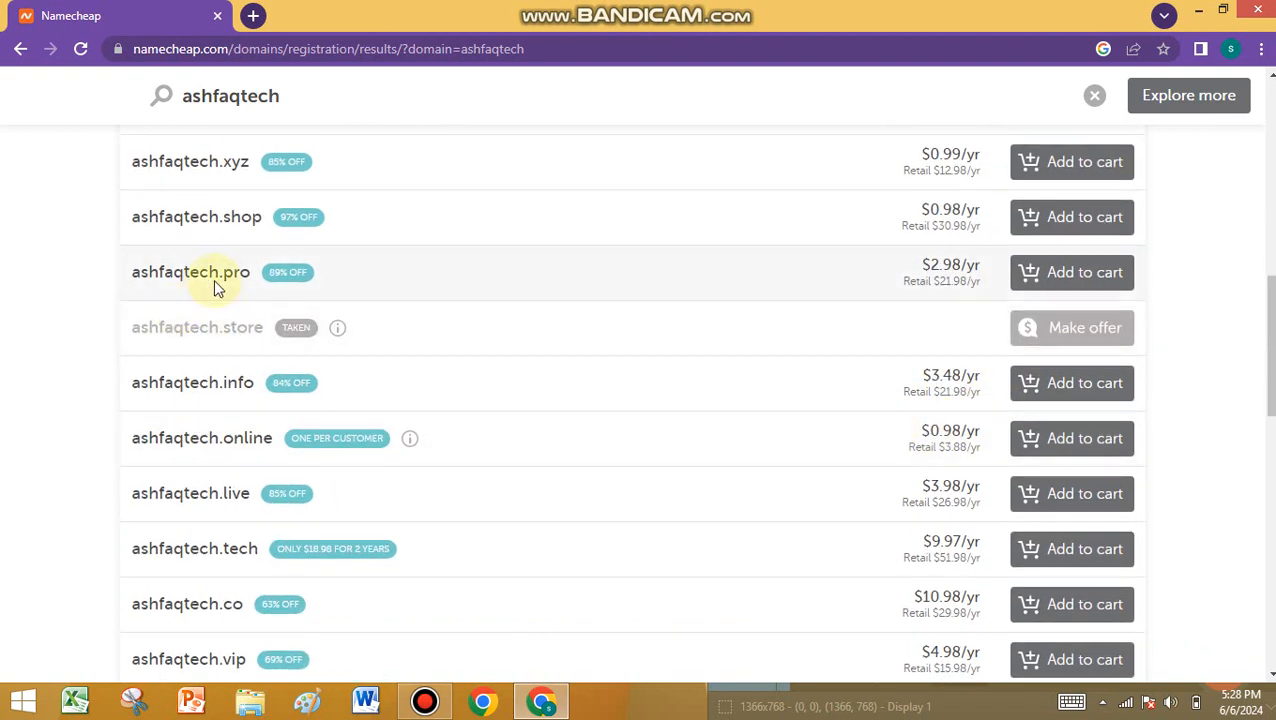
{"action": "scroll", "coordinate": [281, 508], "scroll_direction": "down", "scroll_amount": 1}
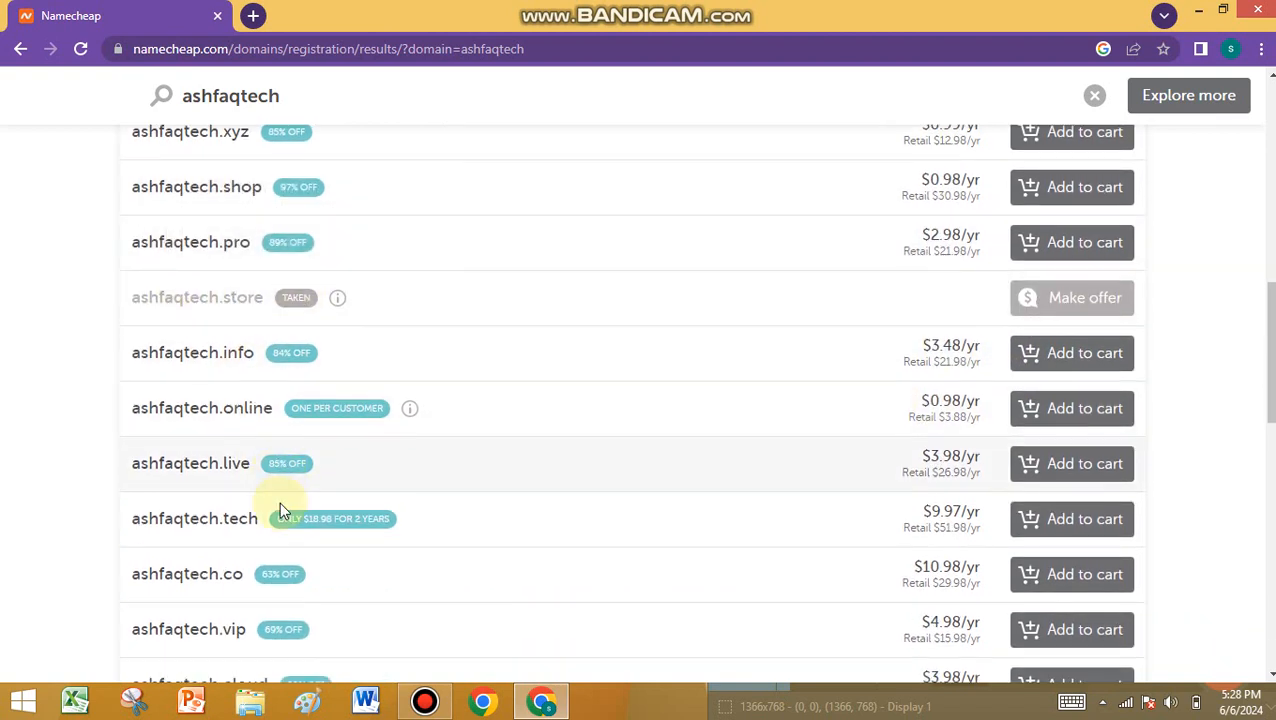
{"action": "scroll", "coordinate": [293, 513], "scroll_direction": "down", "scroll_amount": 2}
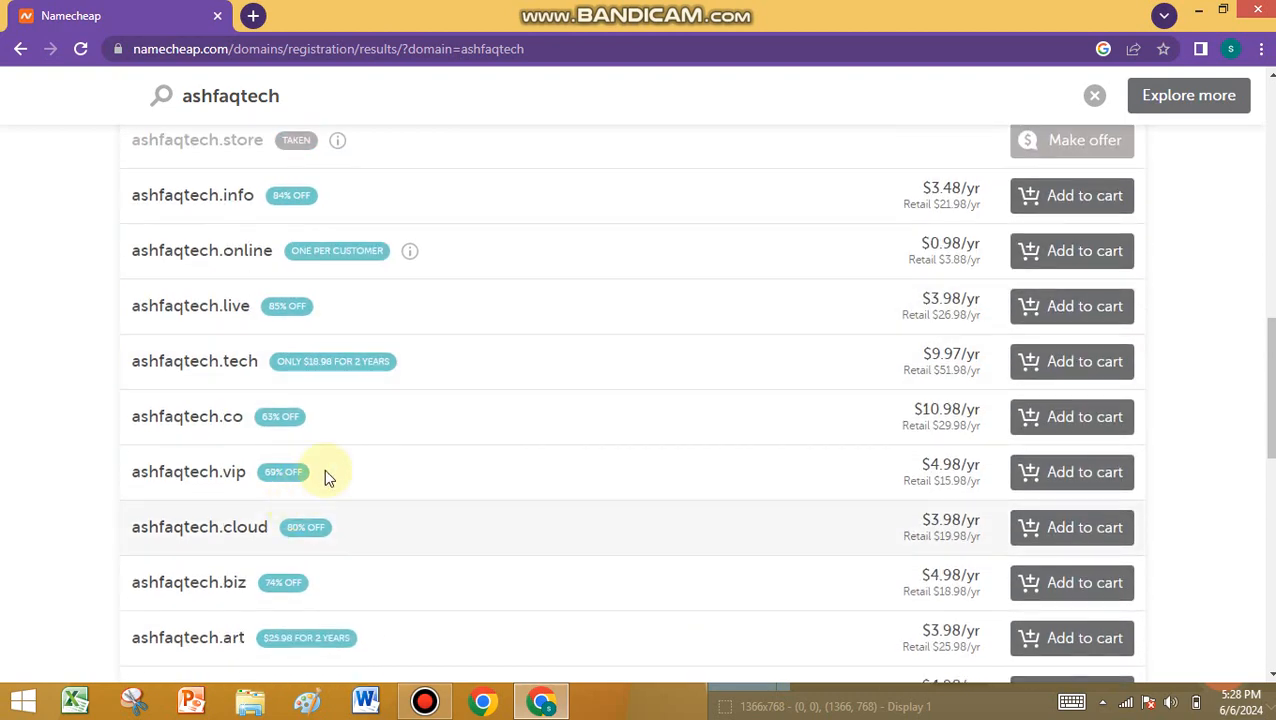
{"action": "scroll", "coordinate": [413, 415], "scroll_direction": "down", "scroll_amount": 4}
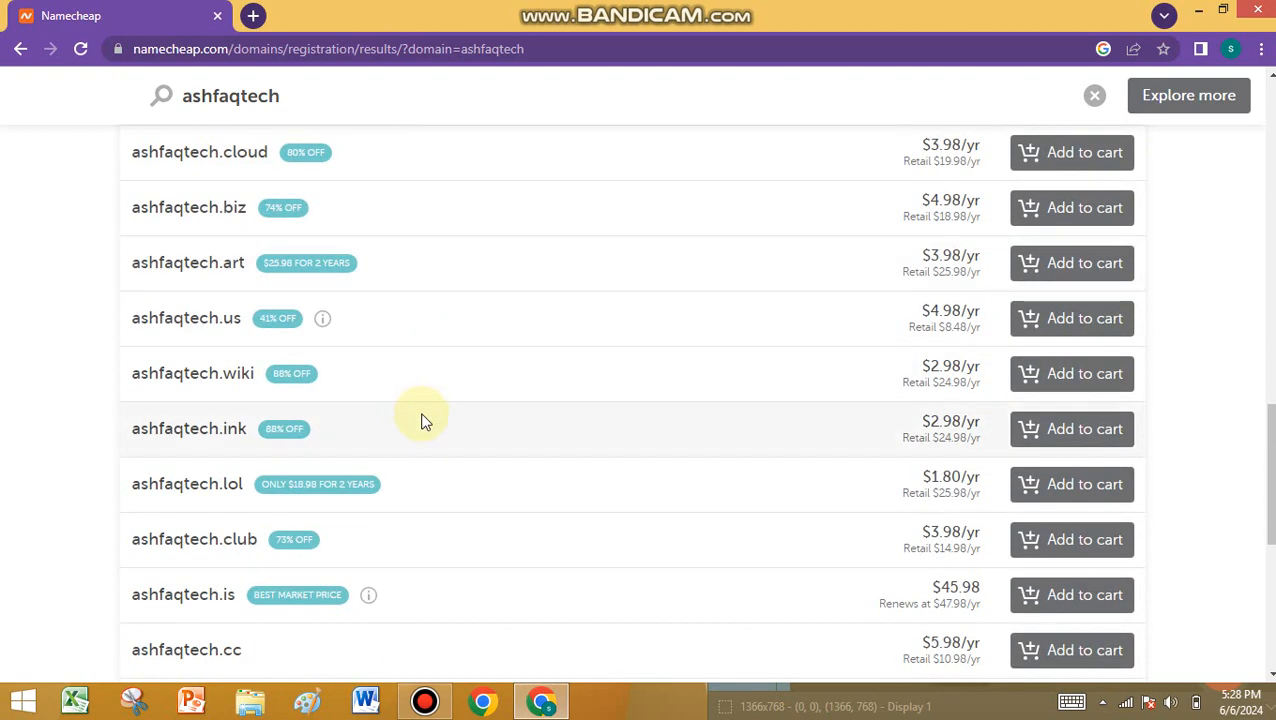
{"action": "scroll", "coordinate": [421, 420], "scroll_direction": "down", "scroll_amount": 3}
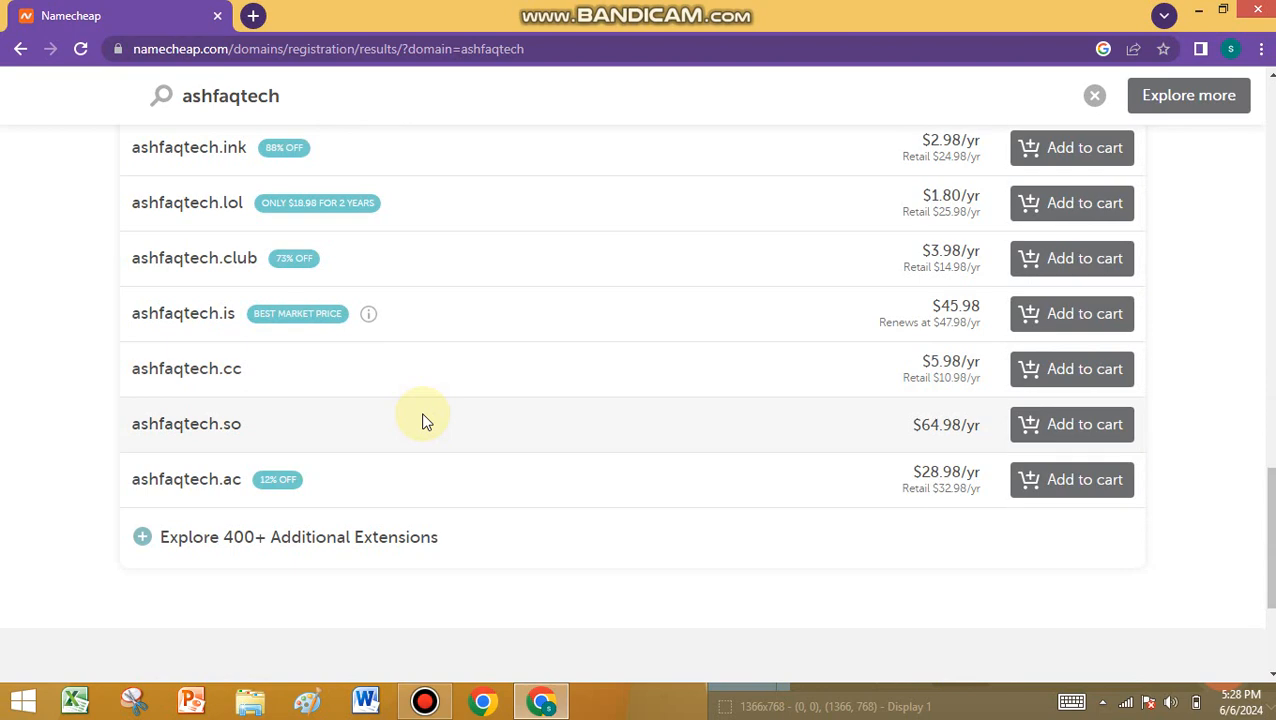
{"action": "scroll", "coordinate": [421, 420], "scroll_direction": "down", "scroll_amount": 2}
{"action": "scroll", "coordinate": [421, 420], "scroll_direction": "up", "scroll_amount": 5}
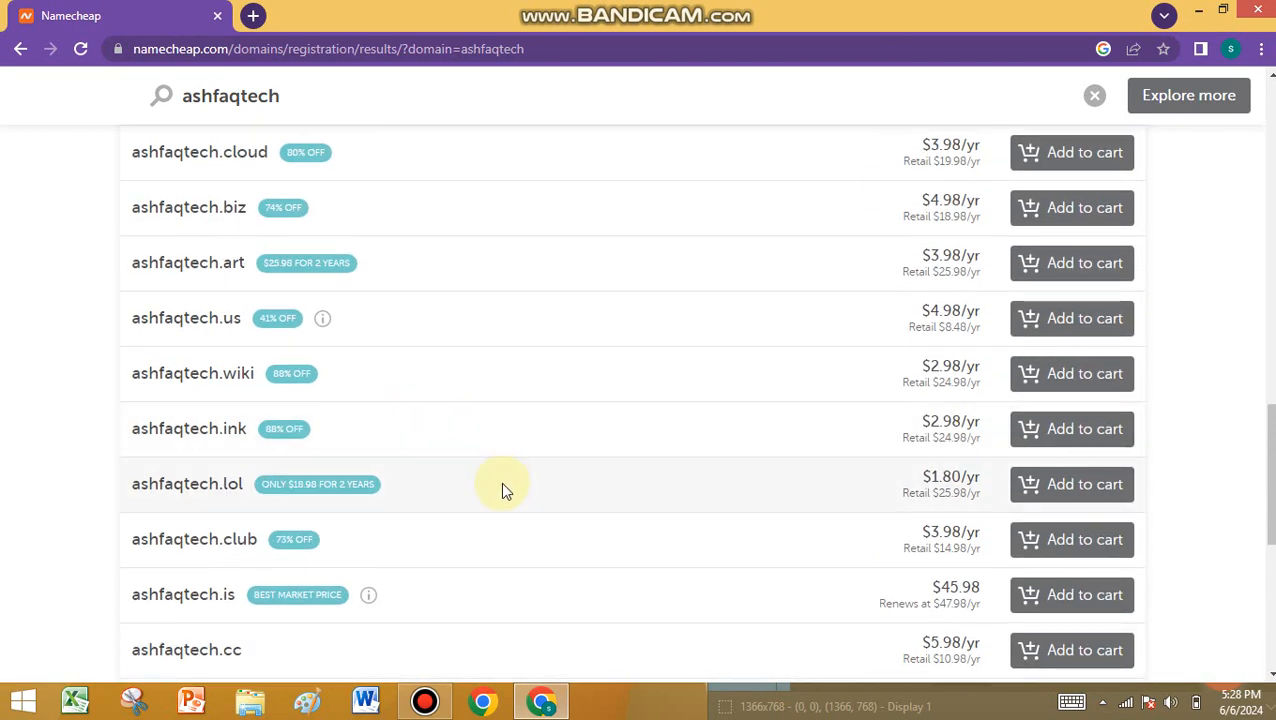
{"action": "scroll", "coordinate": [503, 490], "scroll_direction": "up", "scroll_amount": 3}
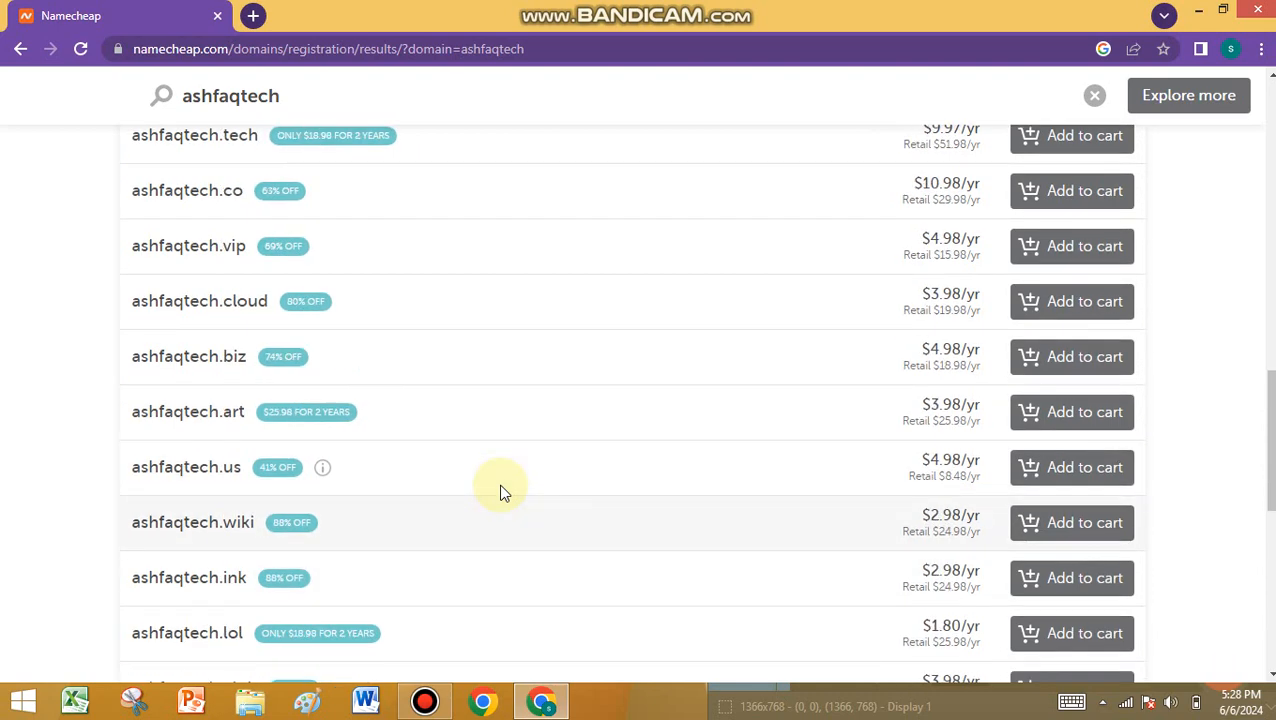
{"action": "scroll", "coordinate": [503, 492], "scroll_direction": "up", "scroll_amount": 1}
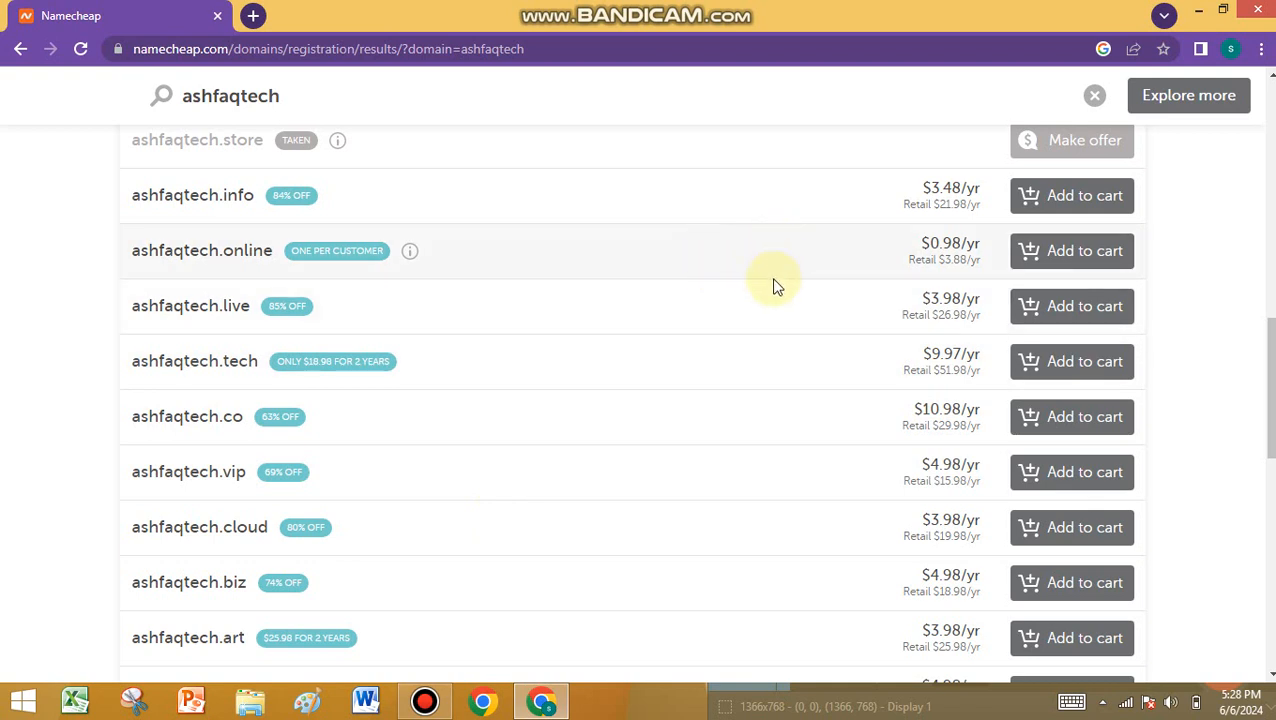
{"action": "scroll", "coordinate": [490, 283], "scroll_direction": "up", "scroll_amount": 1}
{"action": "scroll", "coordinate": [469, 284], "scroll_direction": "up", "scroll_amount": 1}
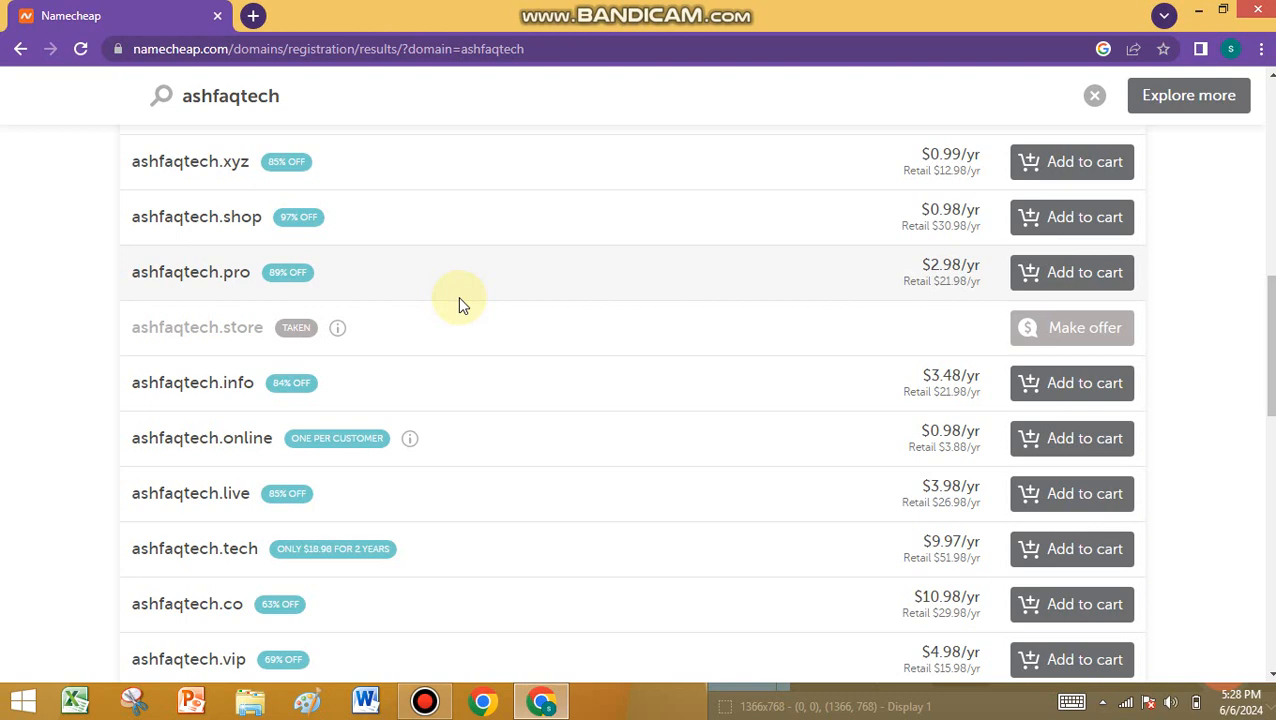
{"action": "scroll", "coordinate": [458, 296], "scroll_direction": "up", "scroll_amount": 1}
{"action": "scroll", "coordinate": [454, 297], "scroll_direction": "up", "scroll_amount": 1}
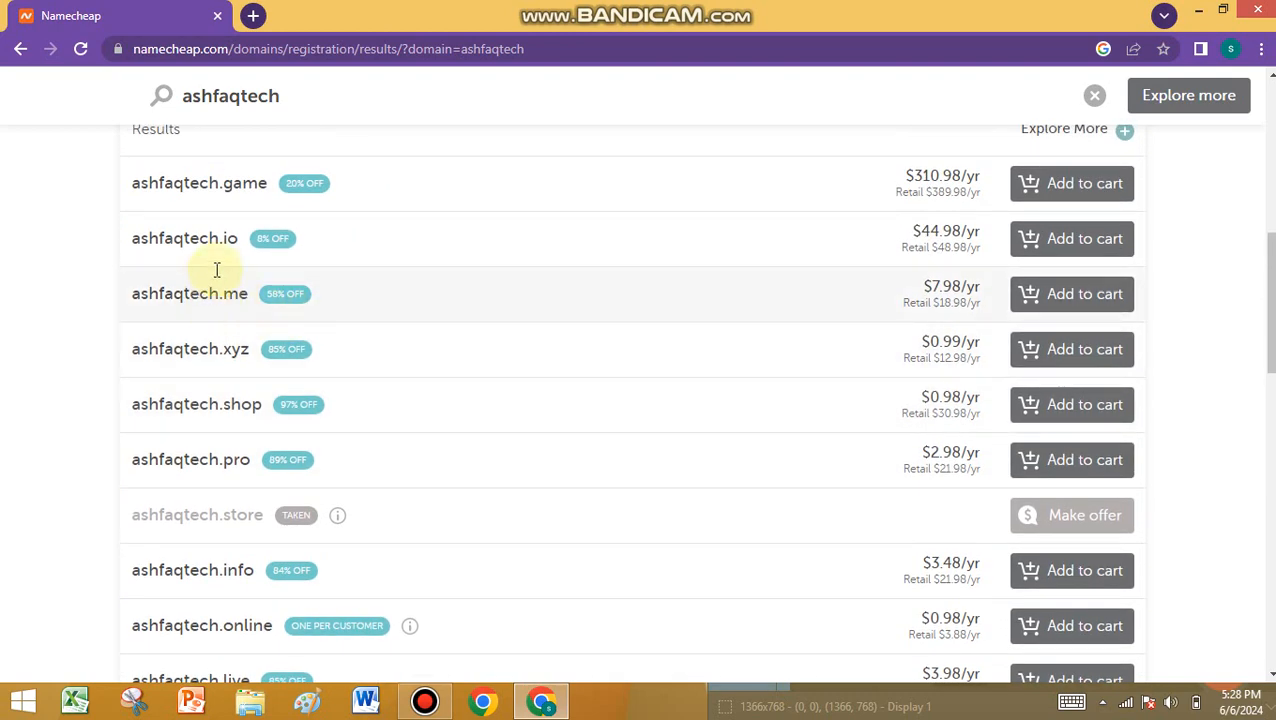
{"action": "scroll", "coordinate": [548, 305], "scroll_direction": "up", "scroll_amount": 1}
{"action": "scroll", "coordinate": [556, 312], "scroll_direction": "down", "scroll_amount": 1}
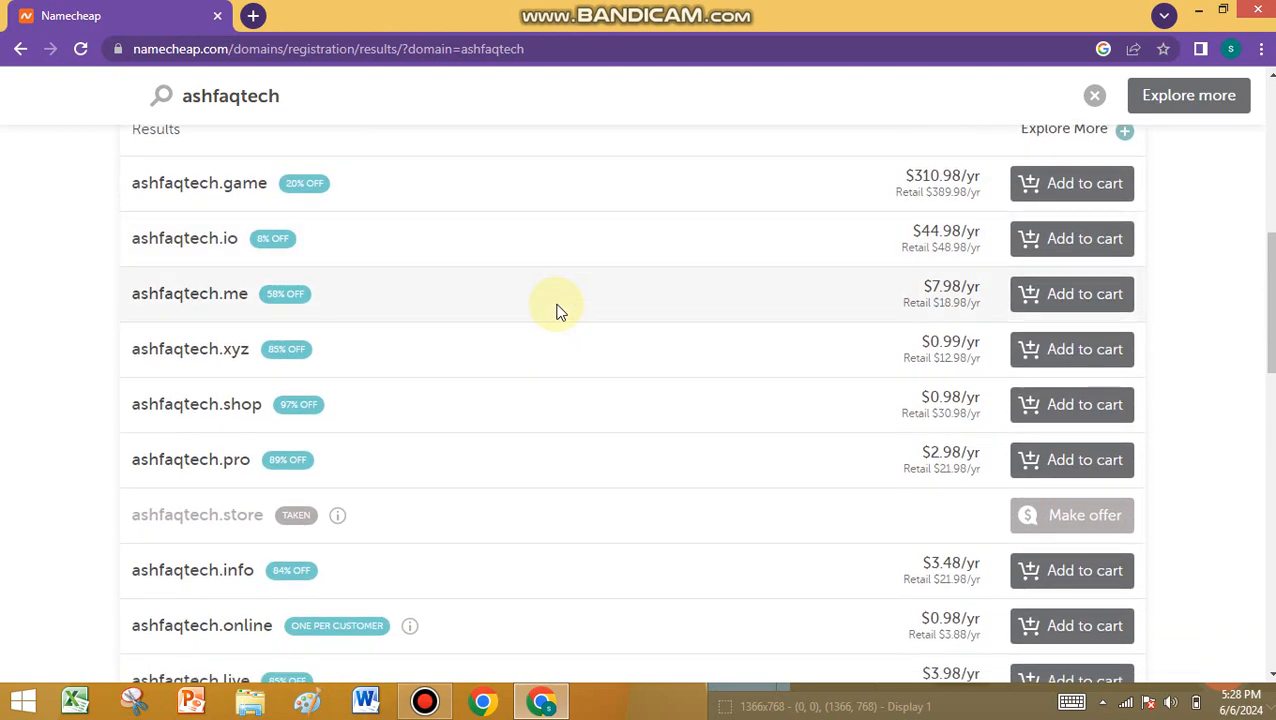
{"action": "scroll", "coordinate": [557, 311], "scroll_direction": "down", "scroll_amount": 2}
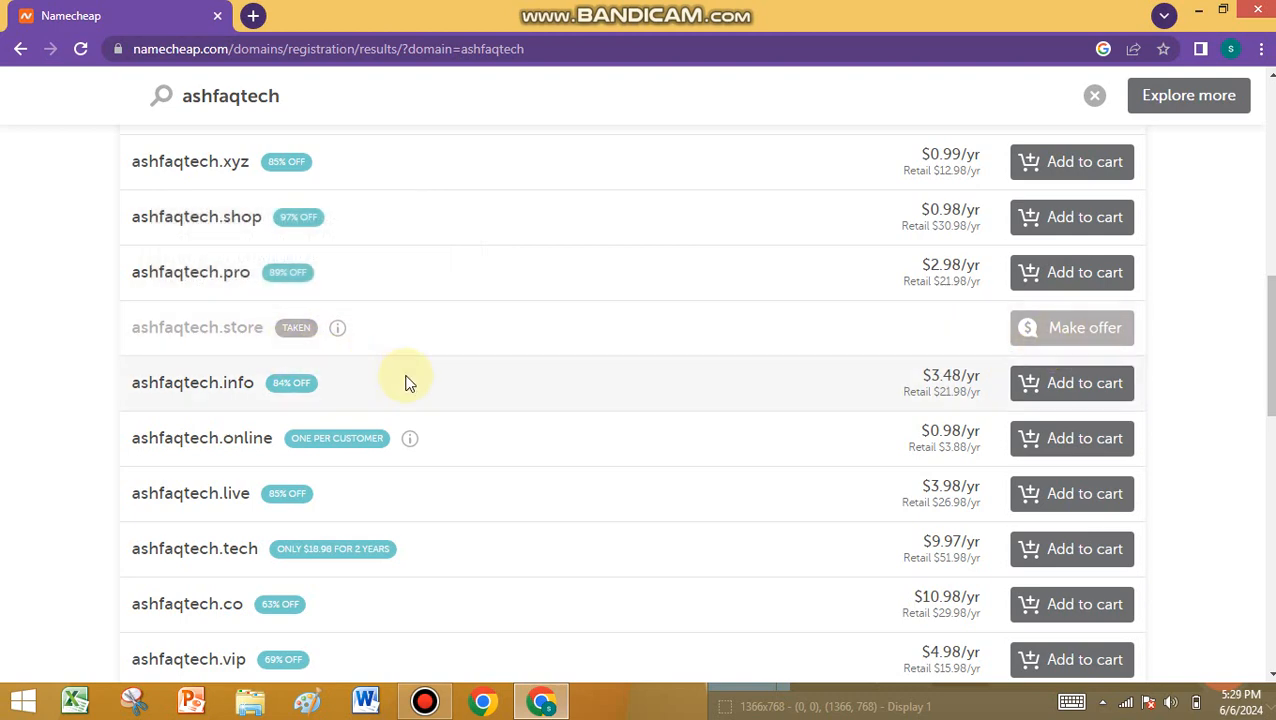
{"action": "scroll", "coordinate": [370, 327], "scroll_direction": "up", "scroll_amount": 8}
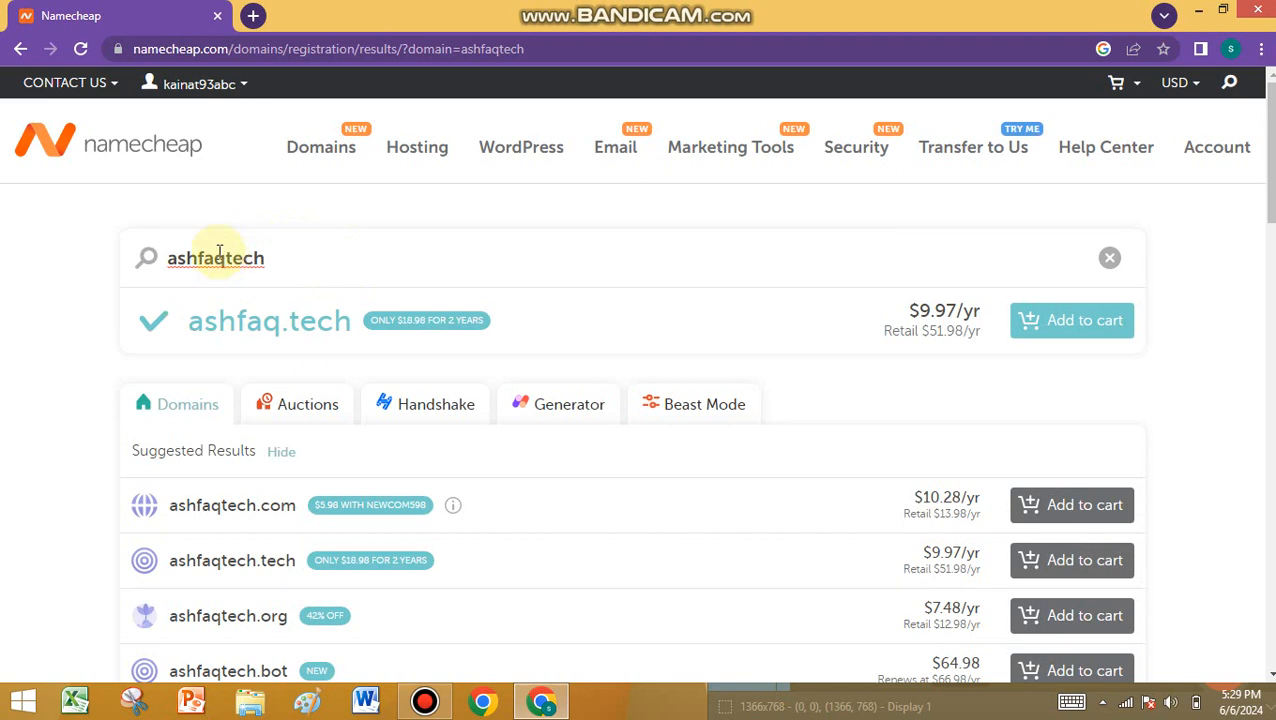
- Change the search to 'kishwartech' and scroll the results to find kishwartech.store at $0.98/yr
{"action": "key", "text": "BackSpace"}
{"action": "key", "text": "BackSpace"}
{"action": "key", "text": "BackSpace"}
{"action": "key", "text": "BackSpace"}
{"action": "key", "text": "BackSpace"}
{"action": "key", "text": "BackSpace"}
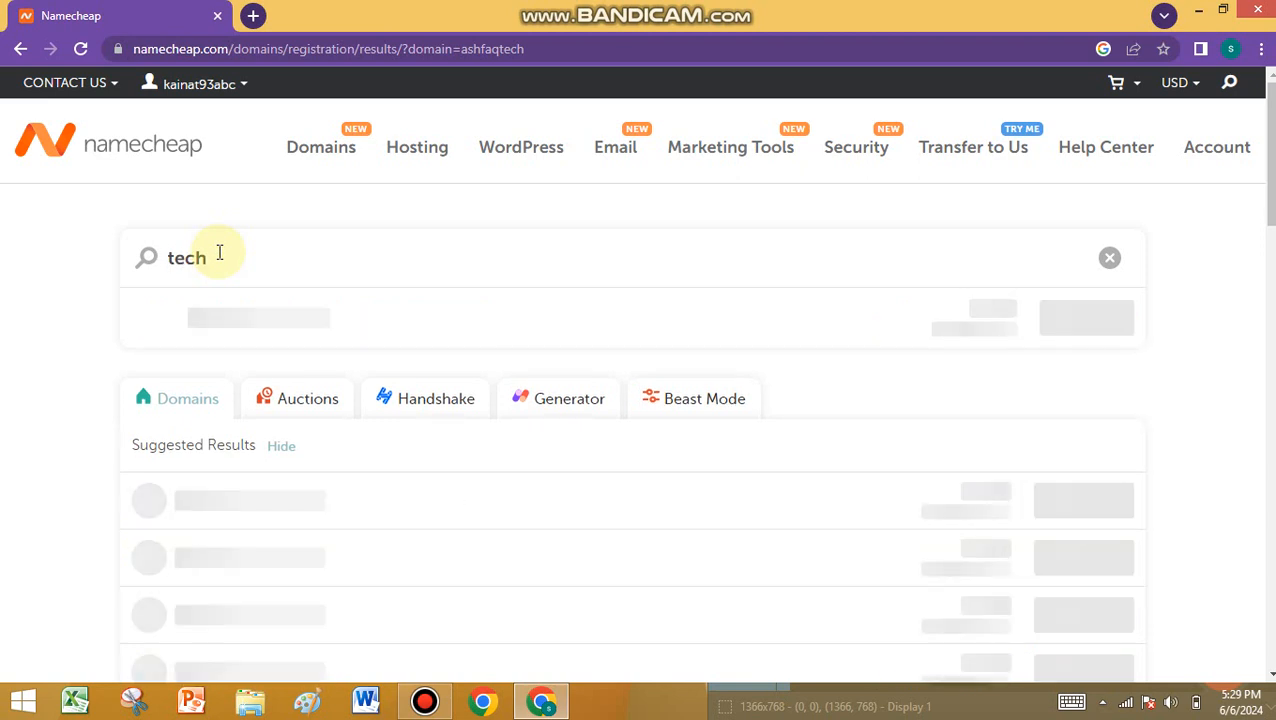
{"action": "type", "text": "kishwar"}
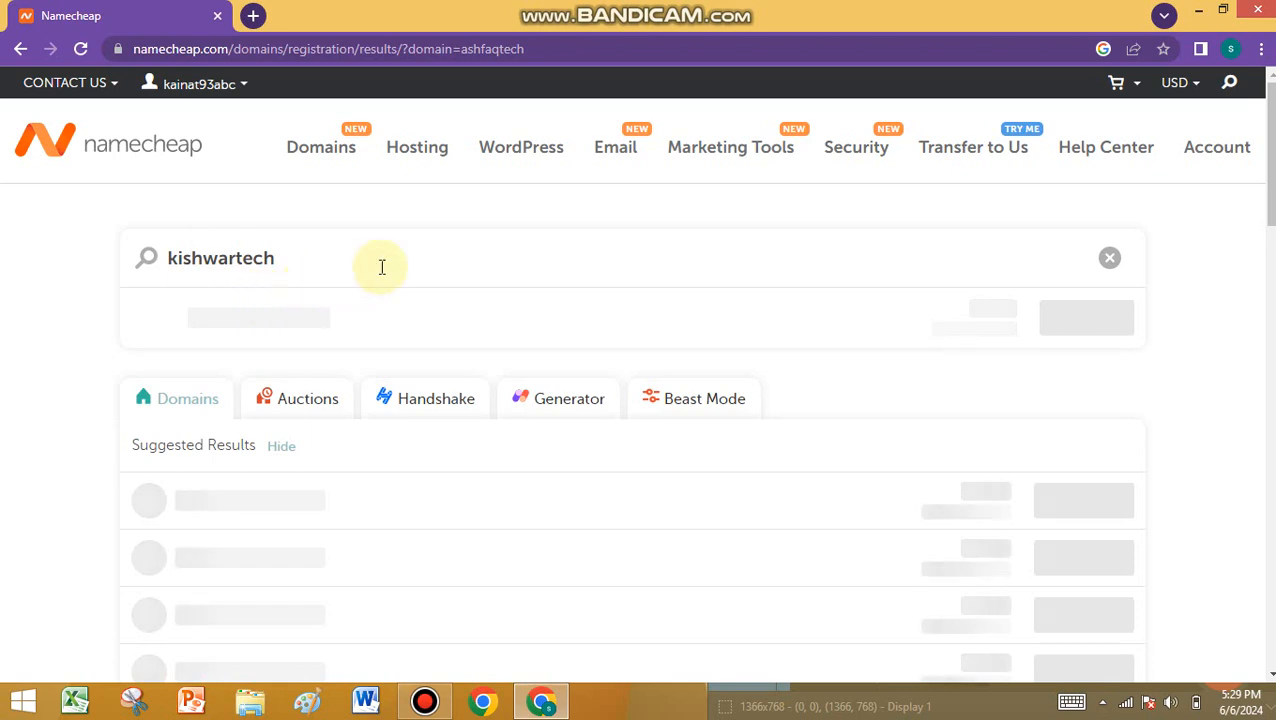
{"action": "scroll", "coordinate": [387, 262], "scroll_direction": "down", "scroll_amount": 2}
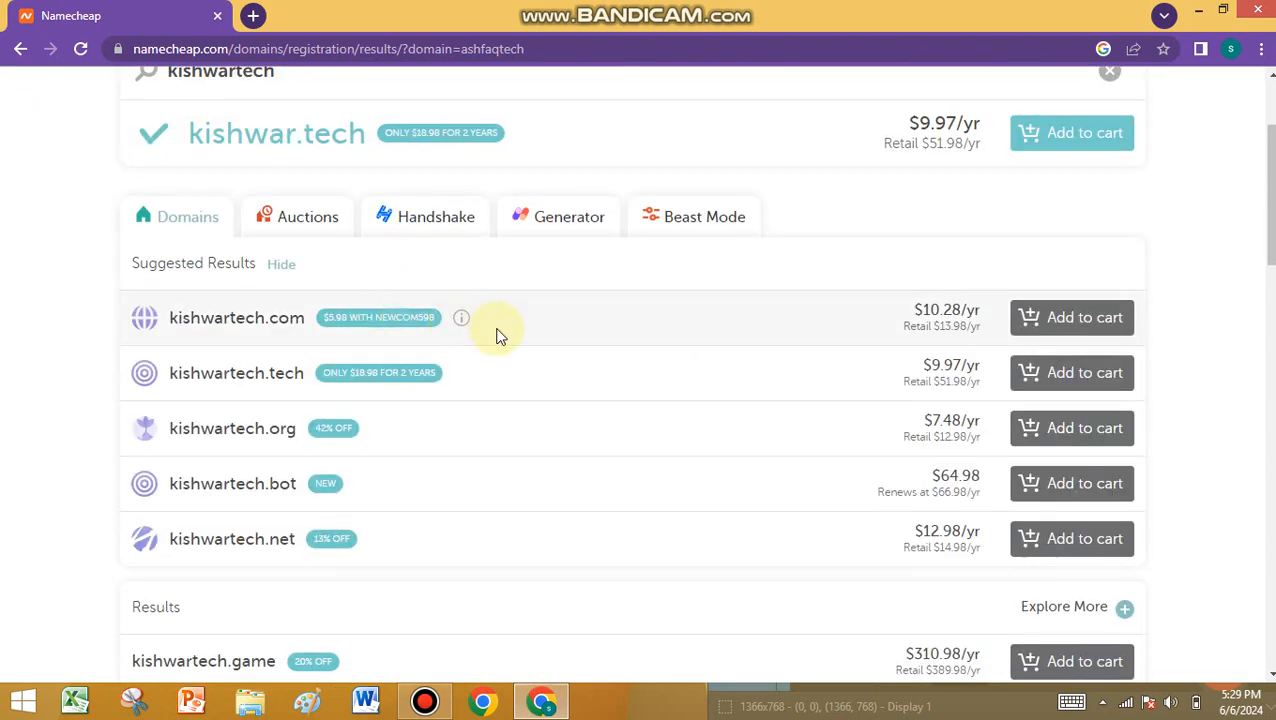
{"action": "scroll", "coordinate": [498, 333], "scroll_direction": "down", "scroll_amount": 2}
{"action": "scroll", "coordinate": [500, 333], "scroll_direction": "down", "scroll_amount": 4}
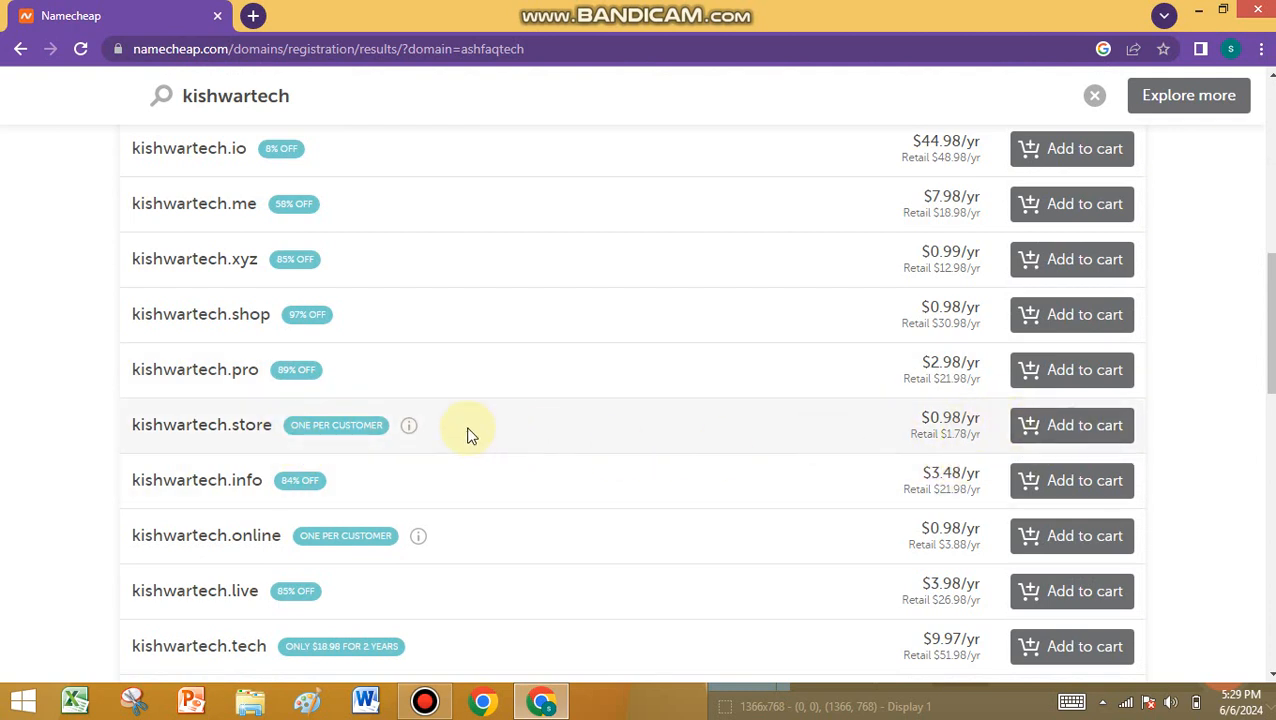
{"action": "scroll", "coordinate": [466, 434], "scroll_direction": "down", "scroll_amount": 1}
{"action": "scroll", "coordinate": [466, 434], "scroll_direction": "down", "scroll_amount": 5}
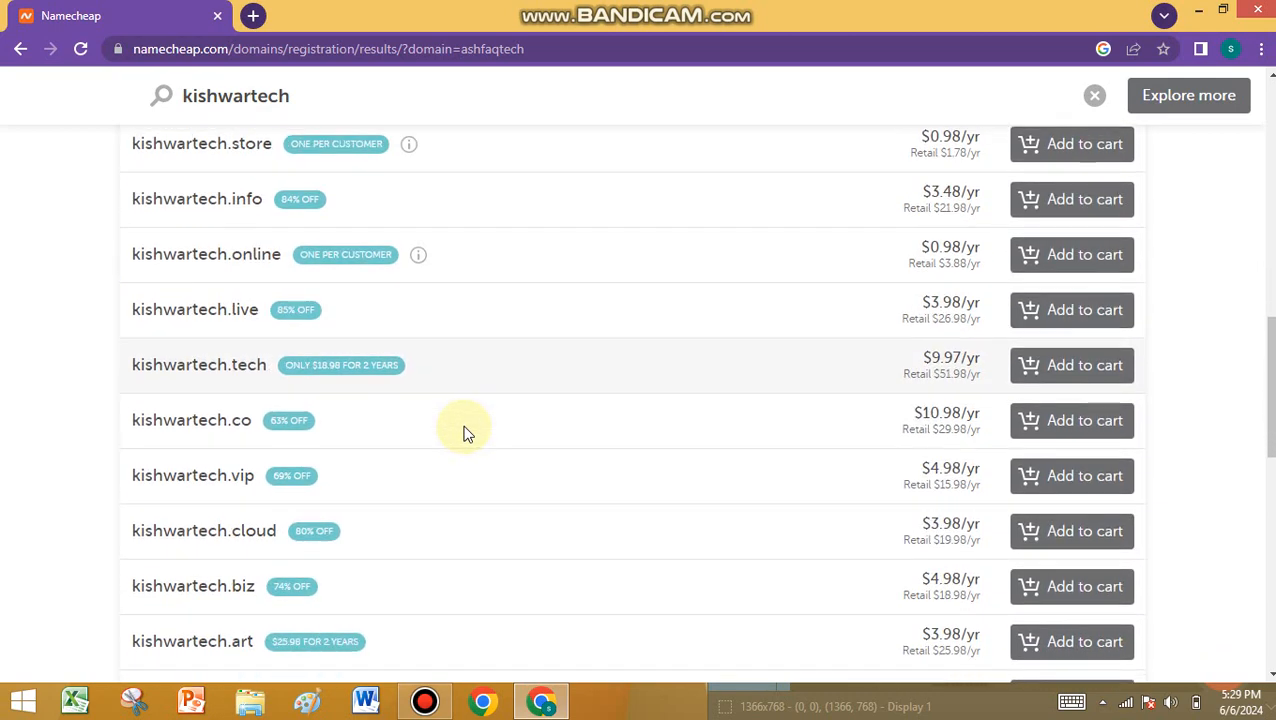
{"action": "scroll", "coordinate": [466, 440], "scroll_direction": "down", "scroll_amount": 4}
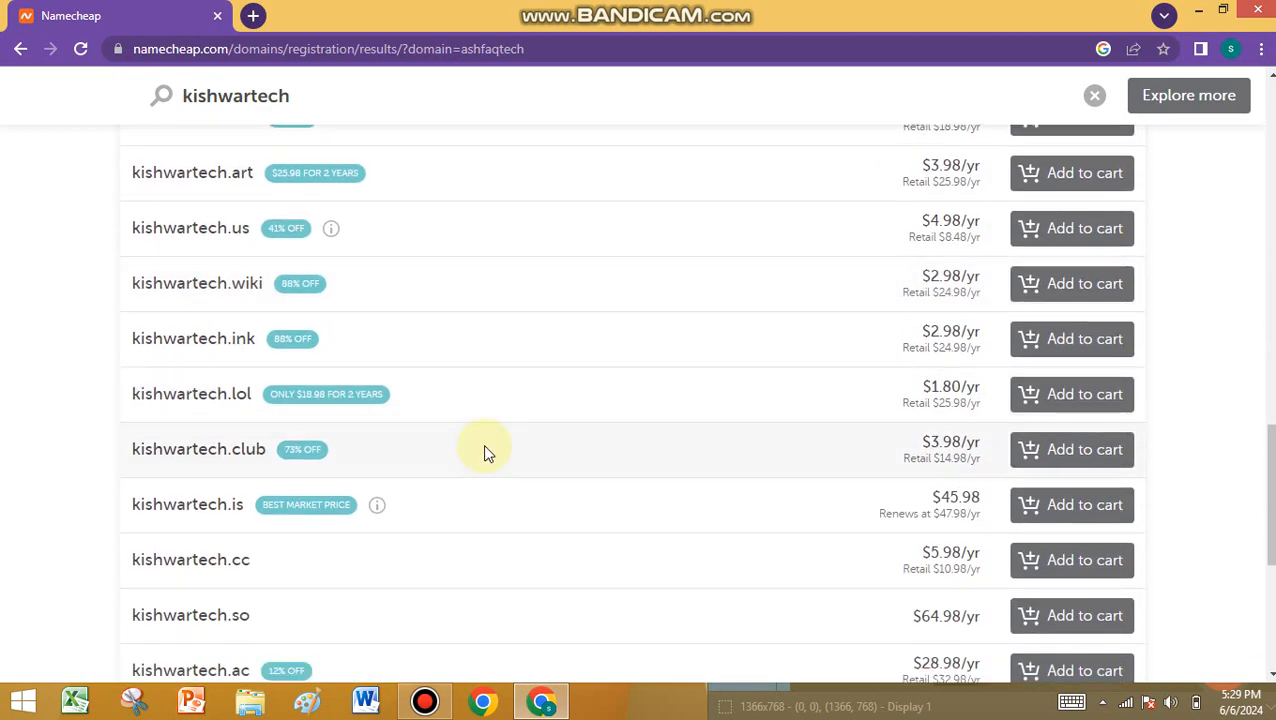
{"action": "scroll", "coordinate": [490, 448], "scroll_direction": "up", "scroll_amount": 9}
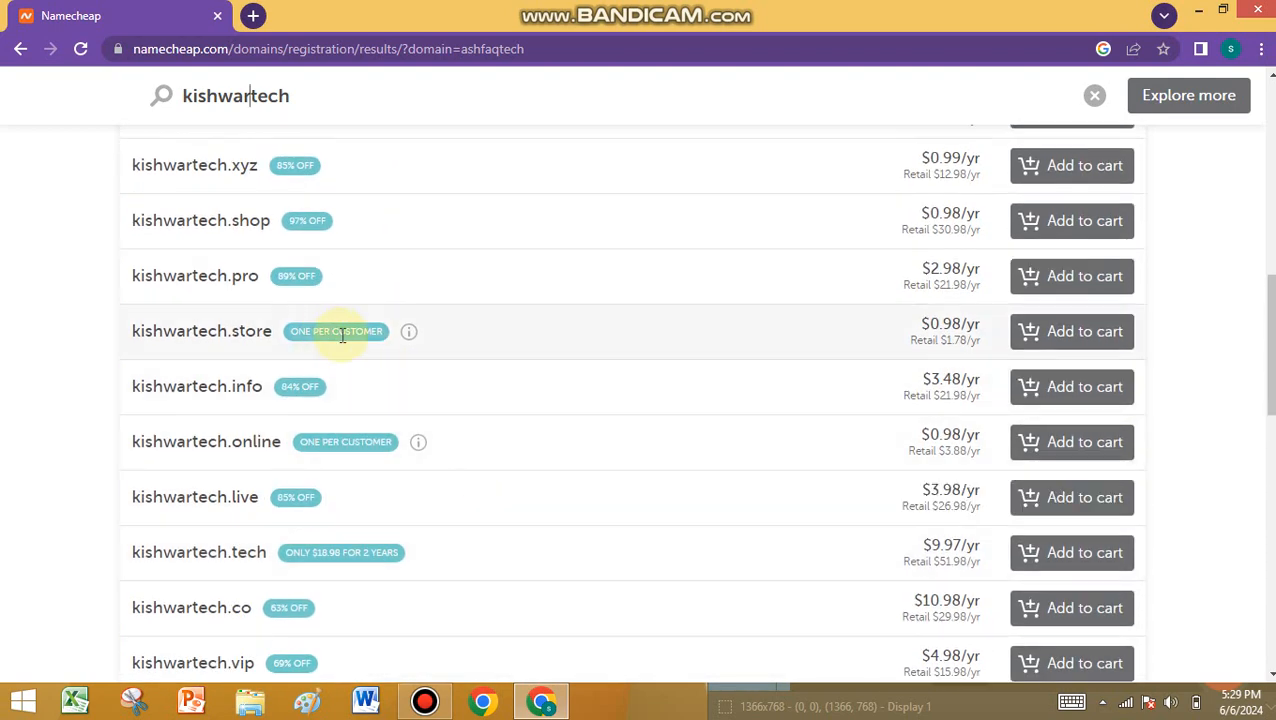
- Add kishwartech.store to the cart and view the $1.16 cart subtotal
{"action": "left_click", "coordinate": [1089, 338]}
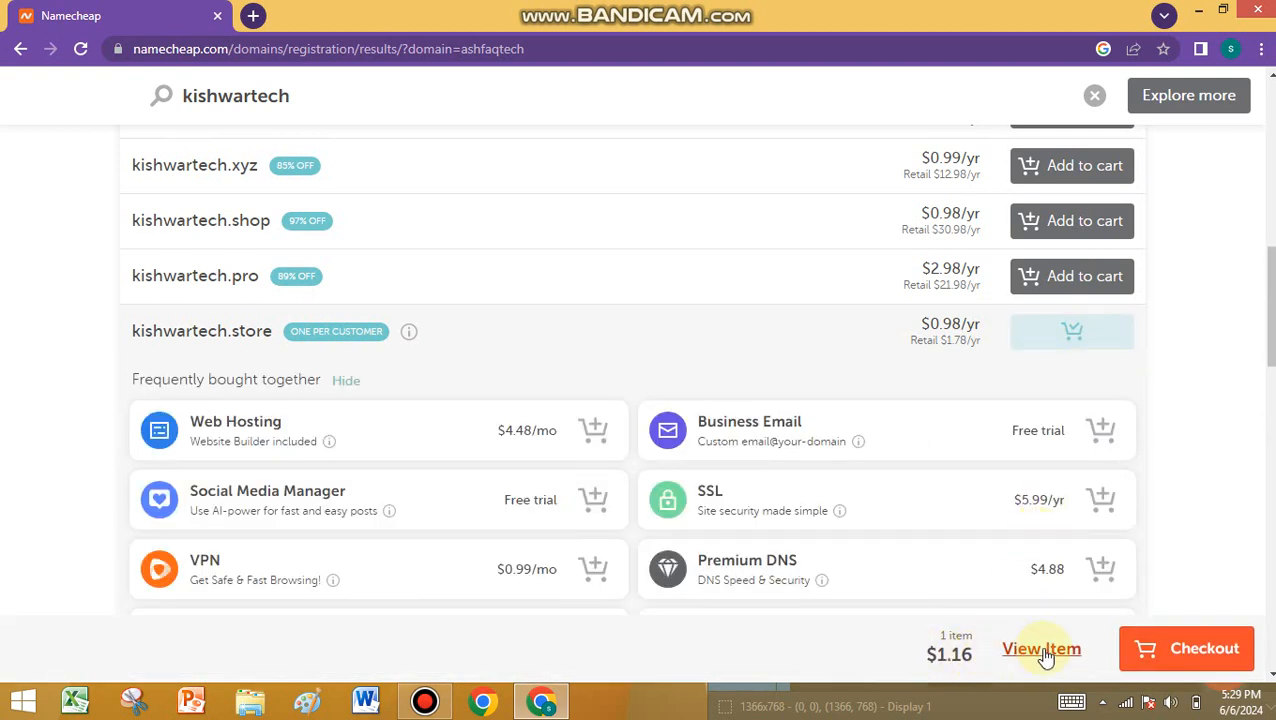
{"action": "left_click", "coordinate": [1042, 650]}
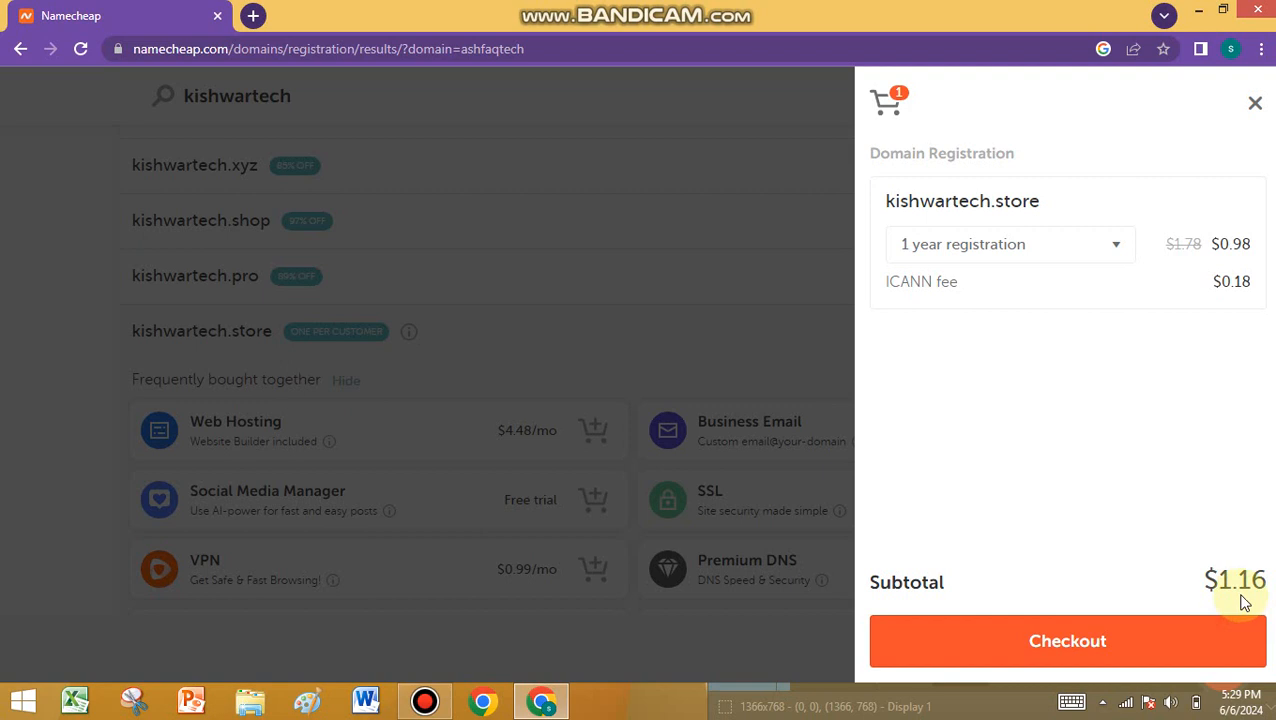
- Check out to the full shopping cart, review kishwartech.store with free Domain Privacy, and confirm the order
{"action": "left_click", "coordinate": [1099, 640]}
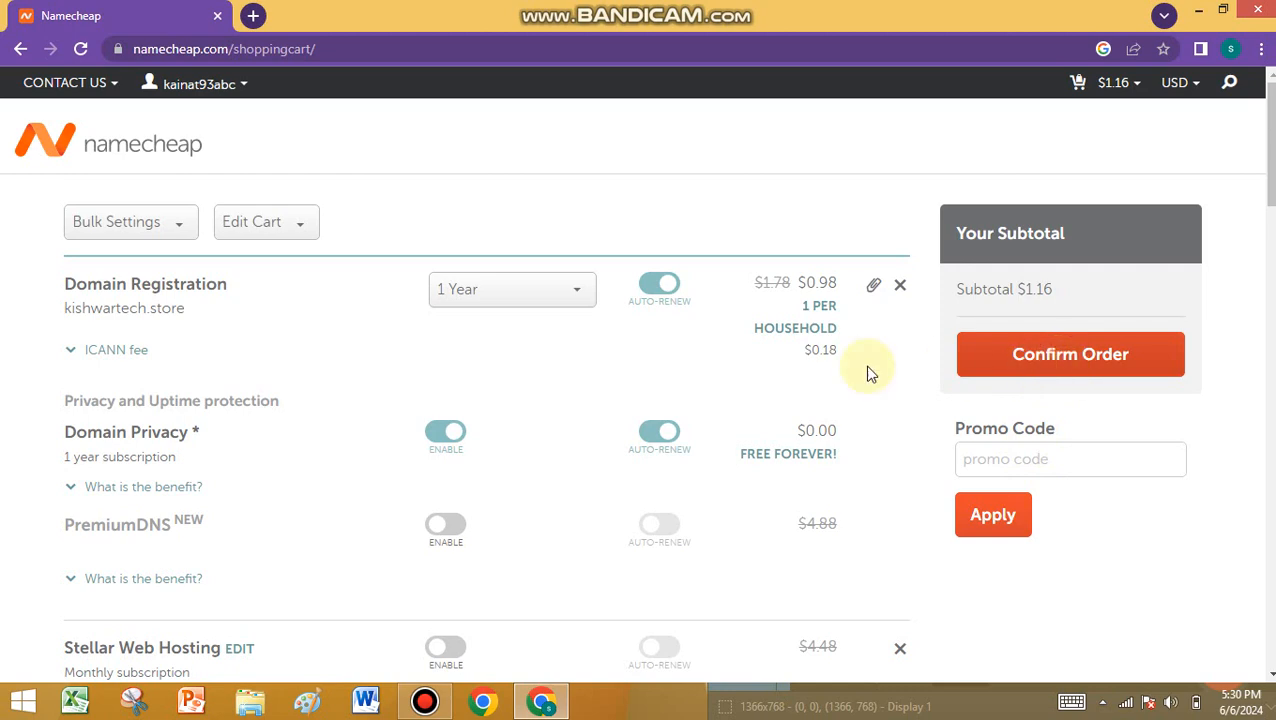
{"action": "scroll", "coordinate": [716, 370], "scroll_direction": "down", "scroll_amount": 2}
{"action": "scroll", "coordinate": [544, 404], "scroll_direction": "down", "scroll_amount": 5}
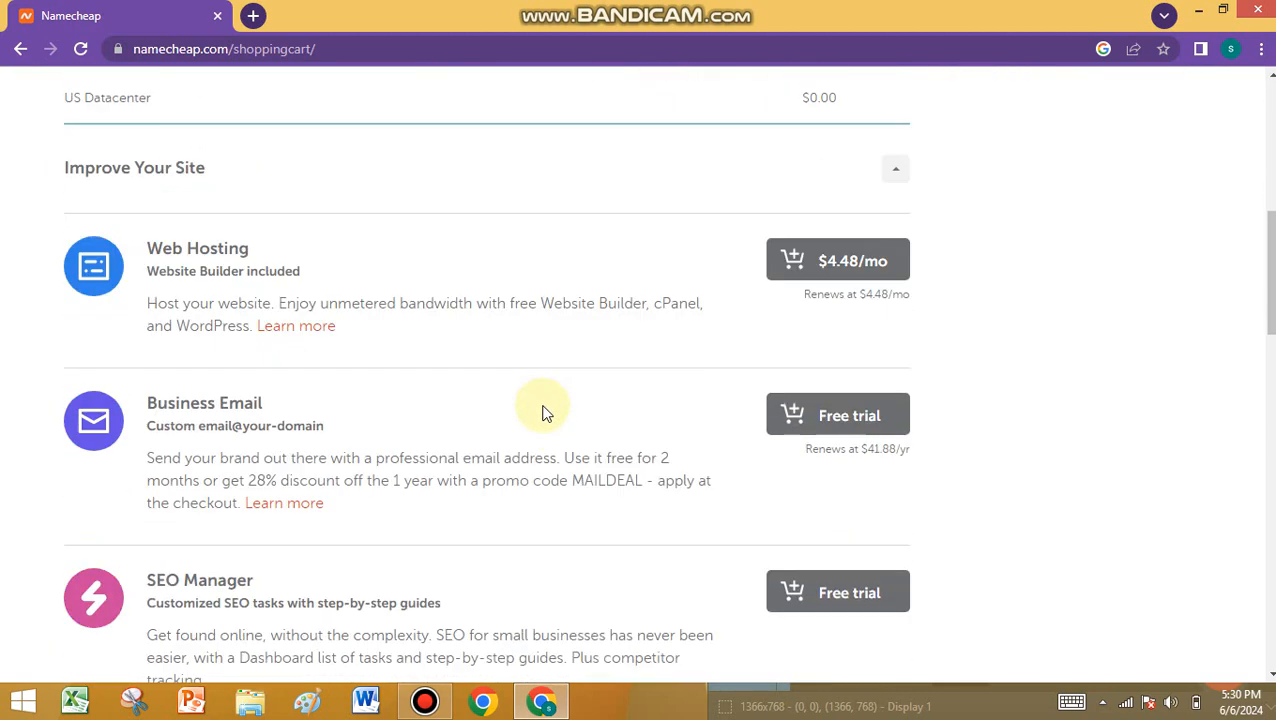
{"action": "scroll", "coordinate": [544, 413], "scroll_direction": "up", "scroll_amount": 5}
{"action": "scroll", "coordinate": [544, 413], "scroll_direction": "up", "scroll_amount": 2}
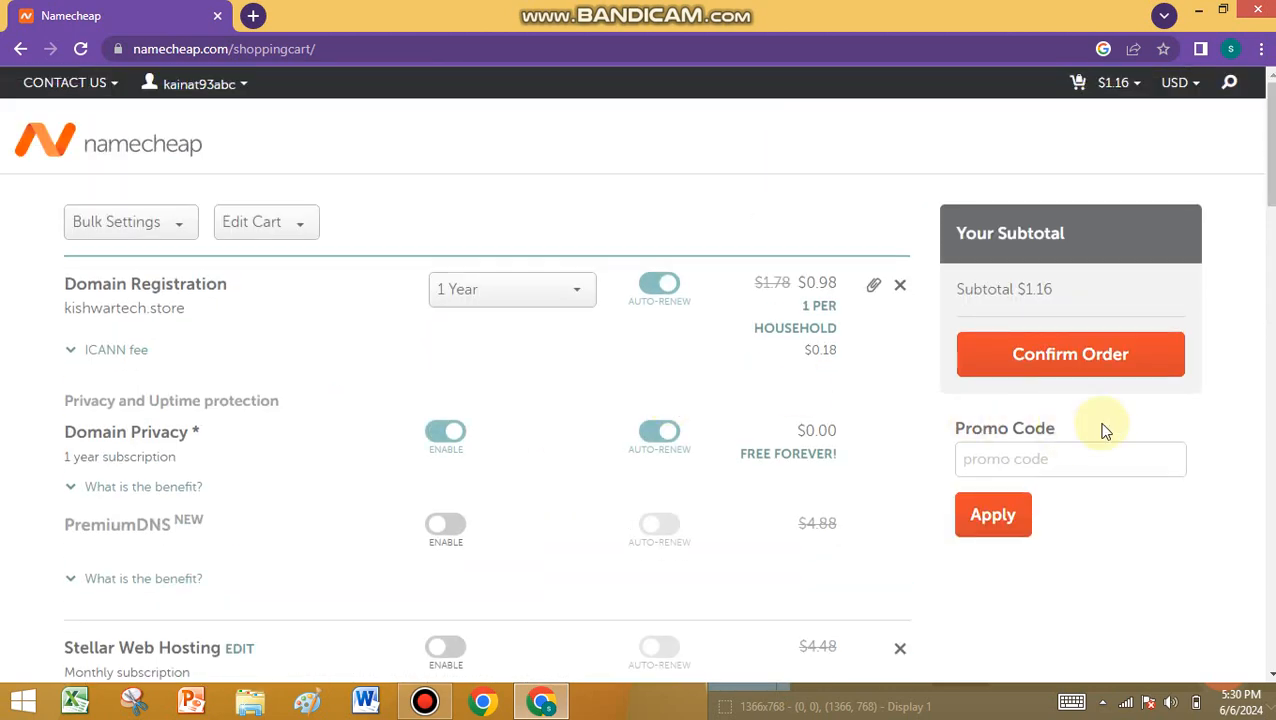
{"action": "left_click", "coordinate": [1108, 354]}
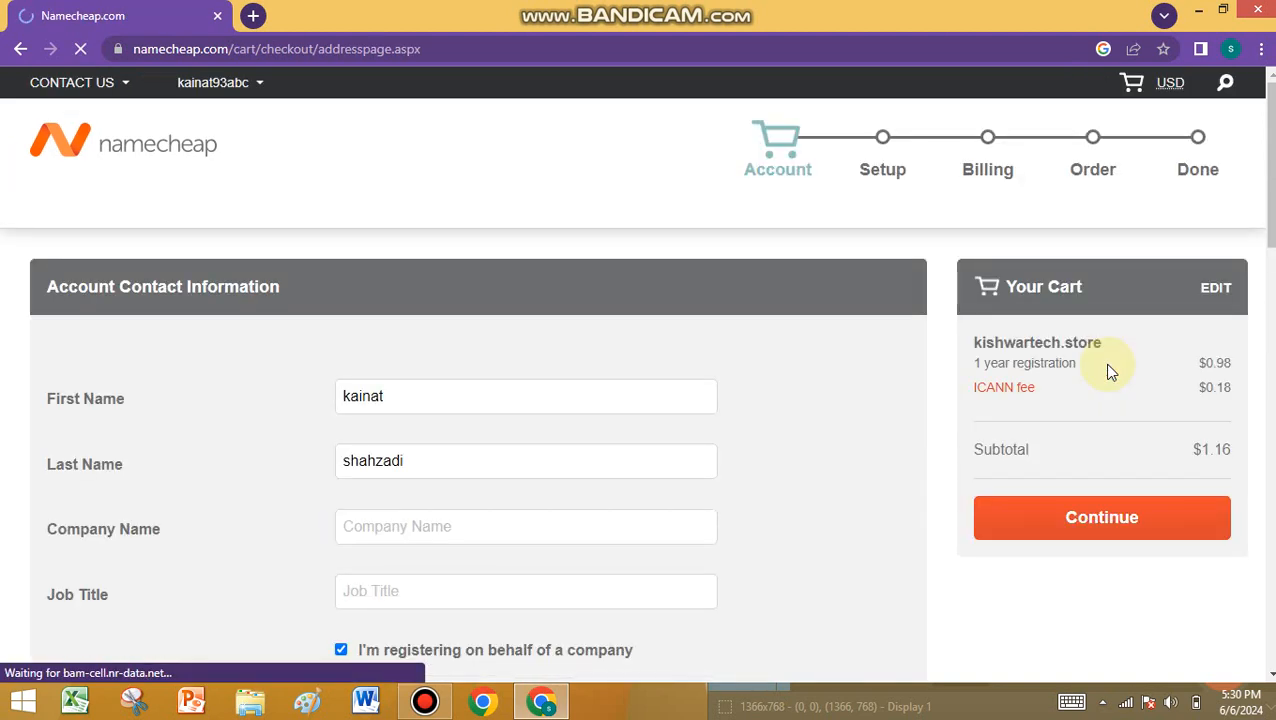
- Scroll through the Account Contact Information form with prefilled first and last name, then return to the top
{"action": "scroll", "coordinate": [490, 391], "scroll_direction": "down", "scroll_amount": 3}
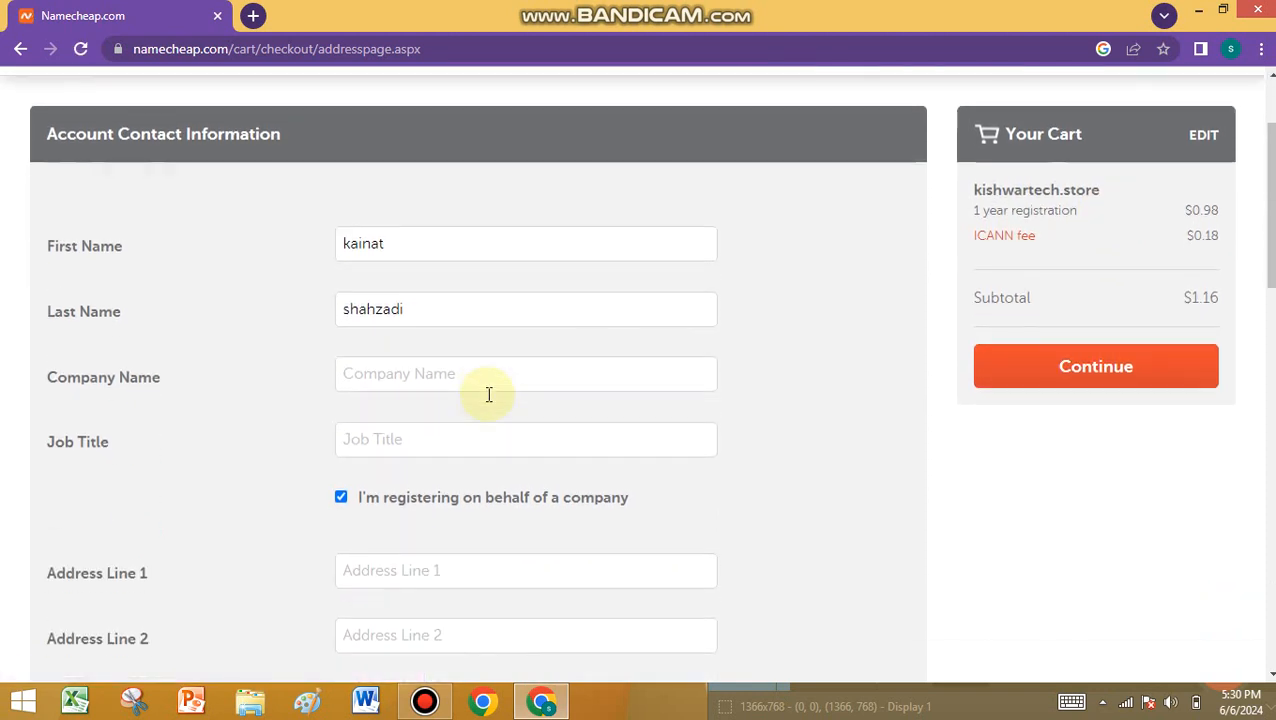
{"action": "scroll", "coordinate": [424, 395], "scroll_direction": "down", "scroll_amount": 4}
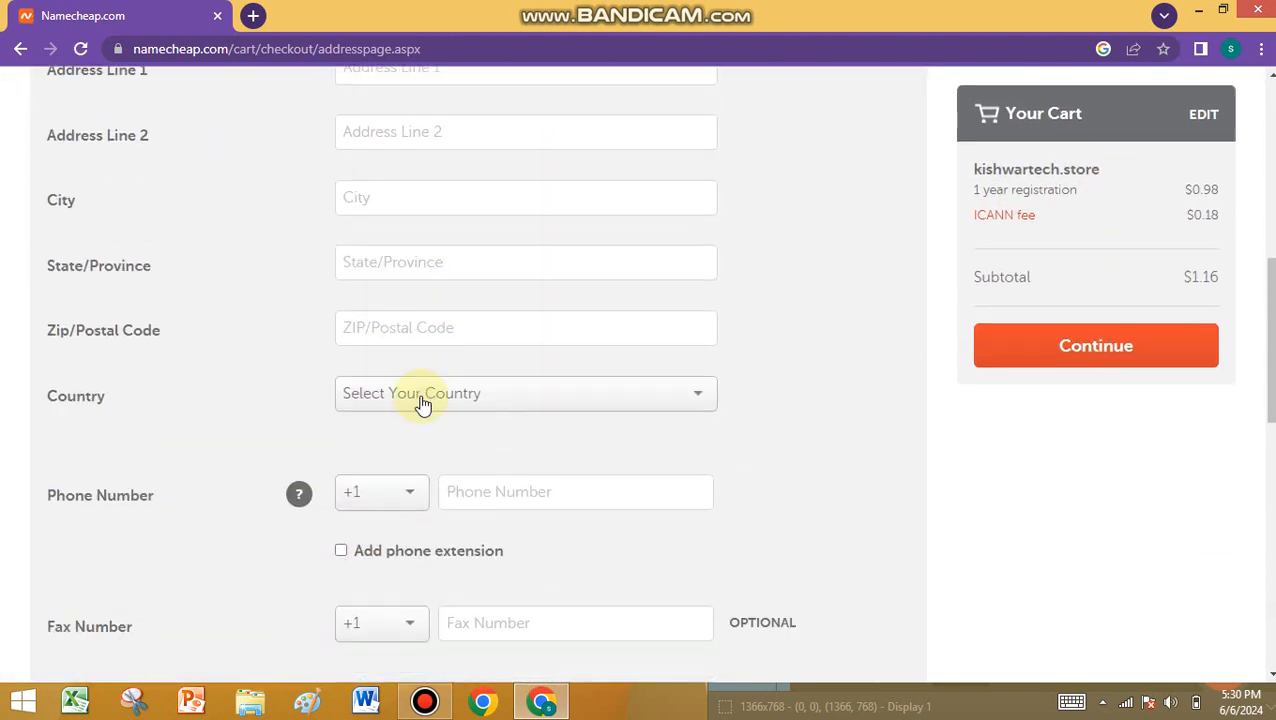
{"action": "scroll", "coordinate": [498, 460], "scroll_direction": "down", "scroll_amount": 3}
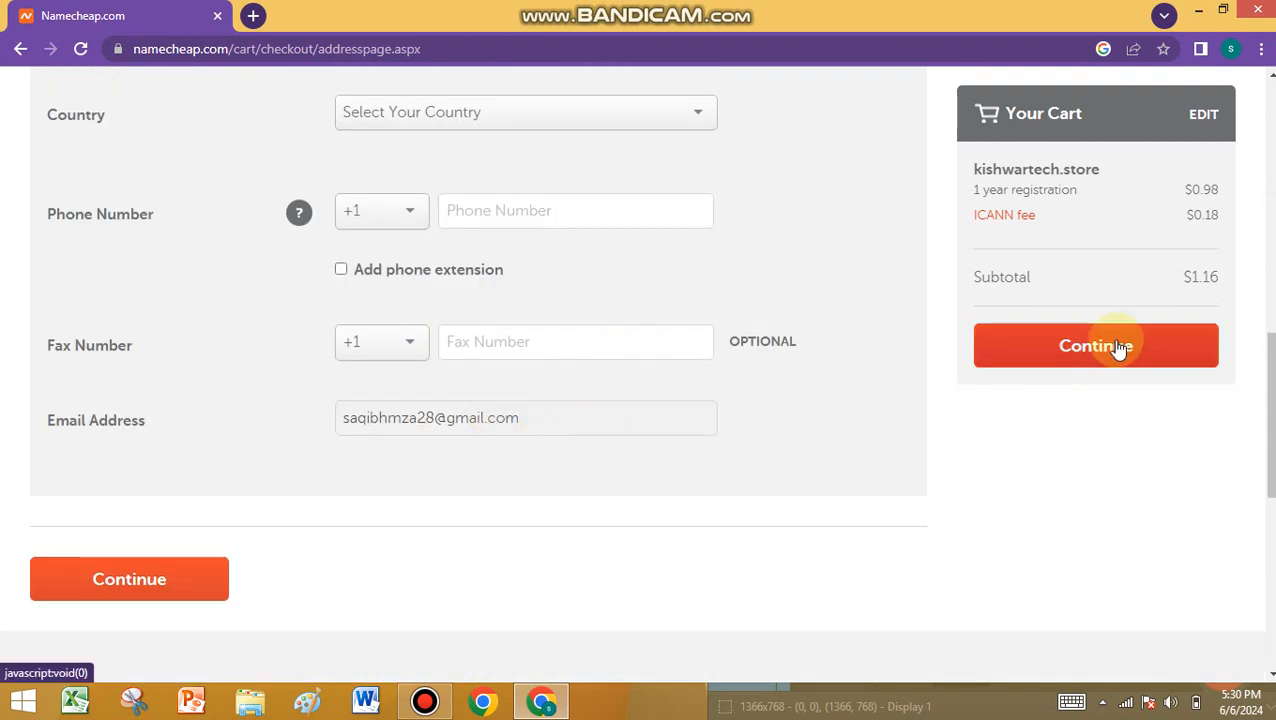
{"action": "scroll", "coordinate": [580, 395], "scroll_direction": "up", "scroll_amount": 7}
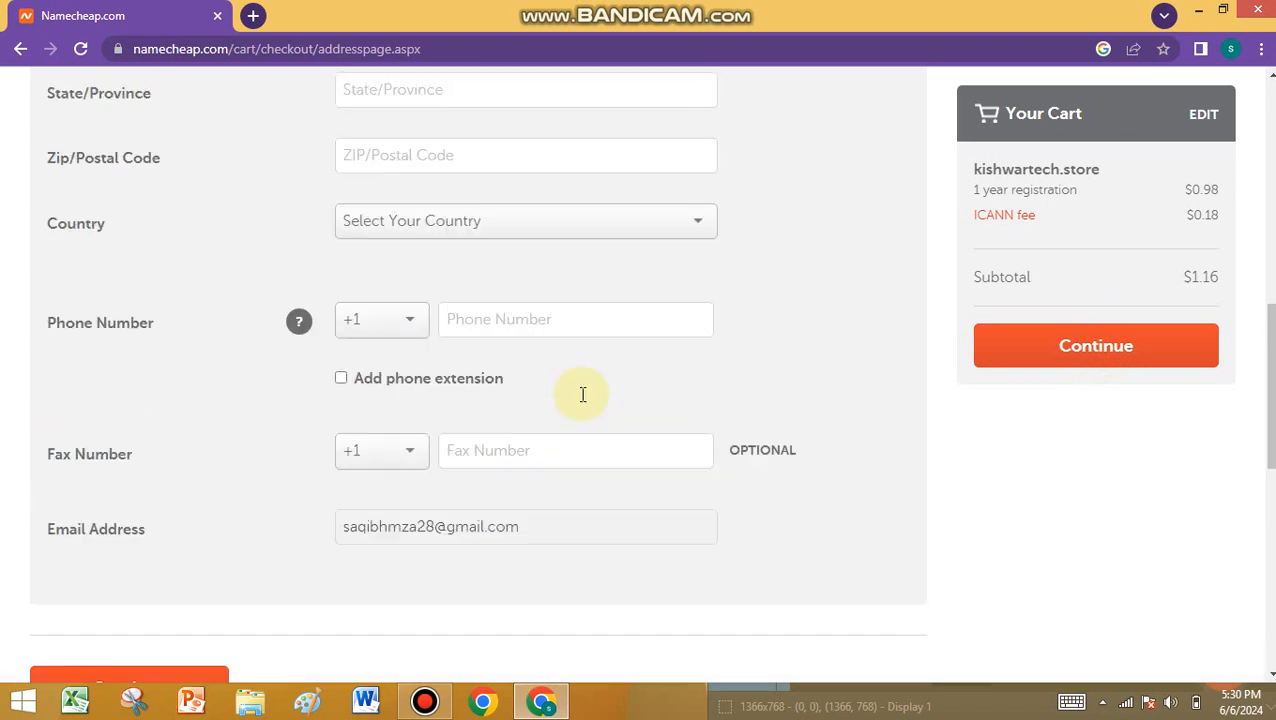
{"action": "scroll", "coordinate": [577, 405], "scroll_direction": "up", "scroll_amount": 3}
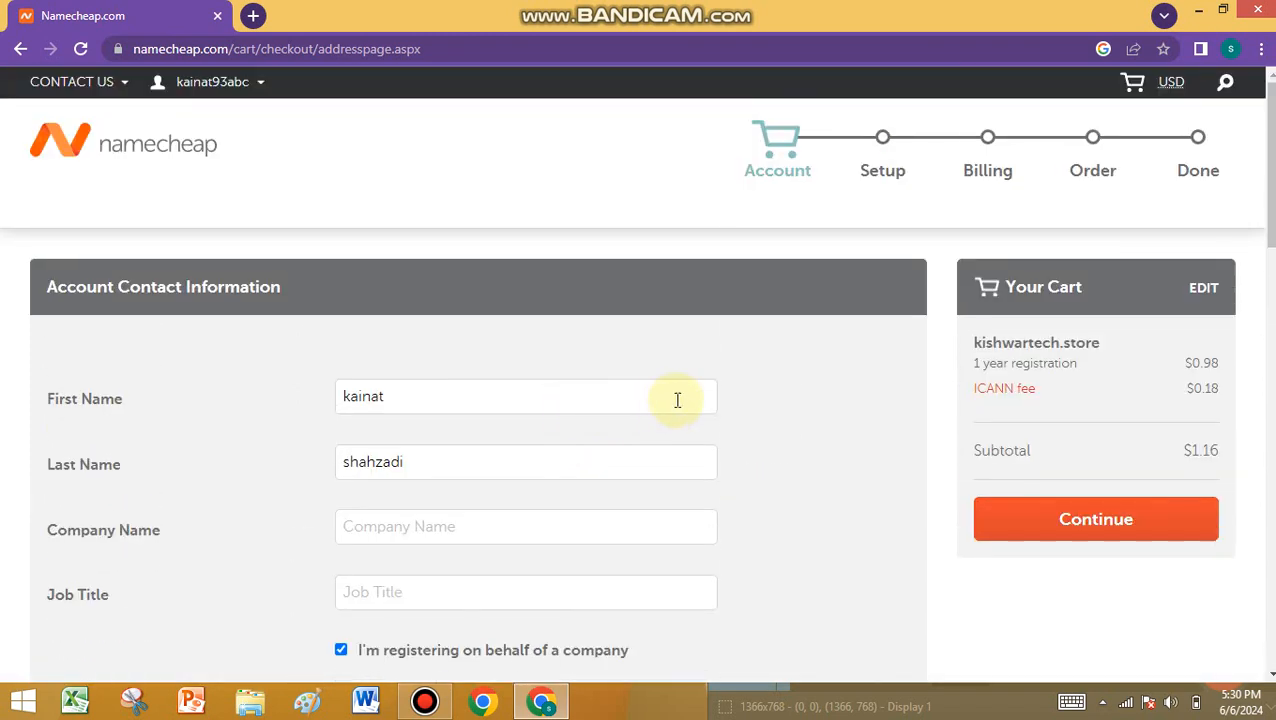